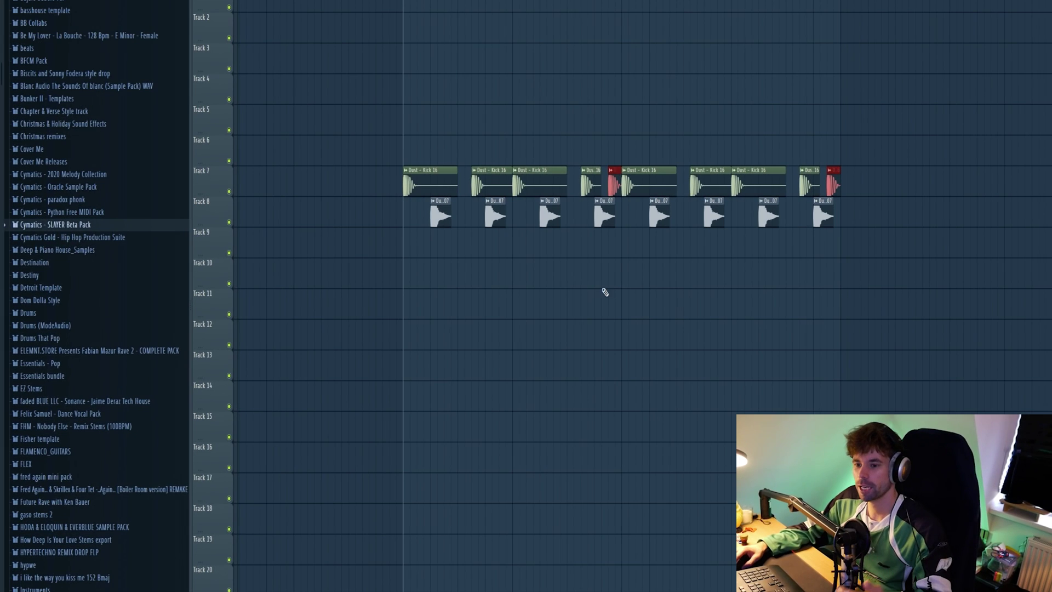
# Step: Open the Top Loops folder of the Sonance Sounds - Dust drum & bass sample pack
pyautogui.scroll(-20, 143, 414)
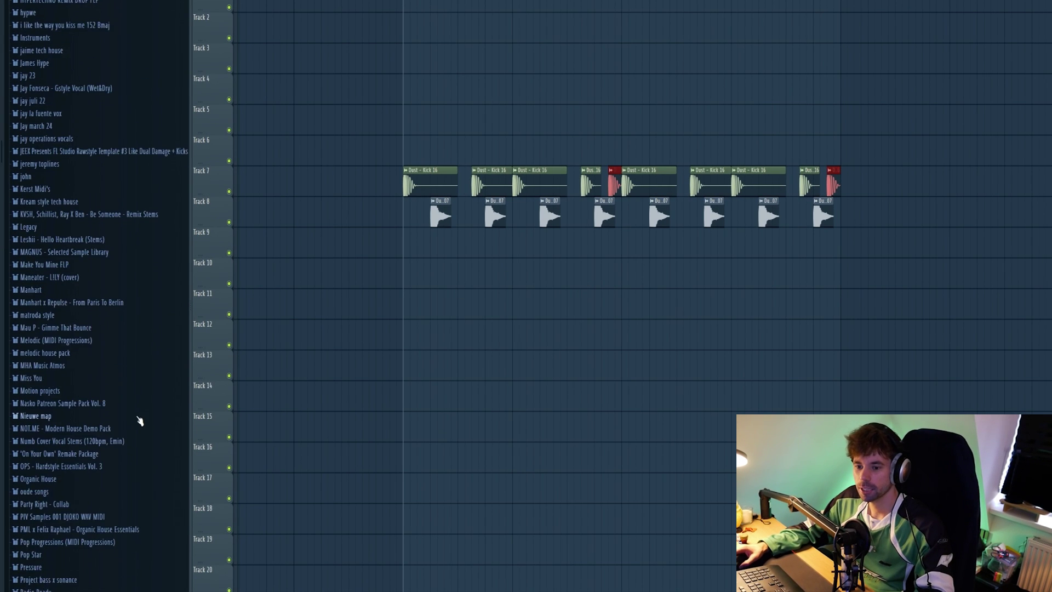
pyautogui.click(83, 510)
pyautogui.click(75, 495)
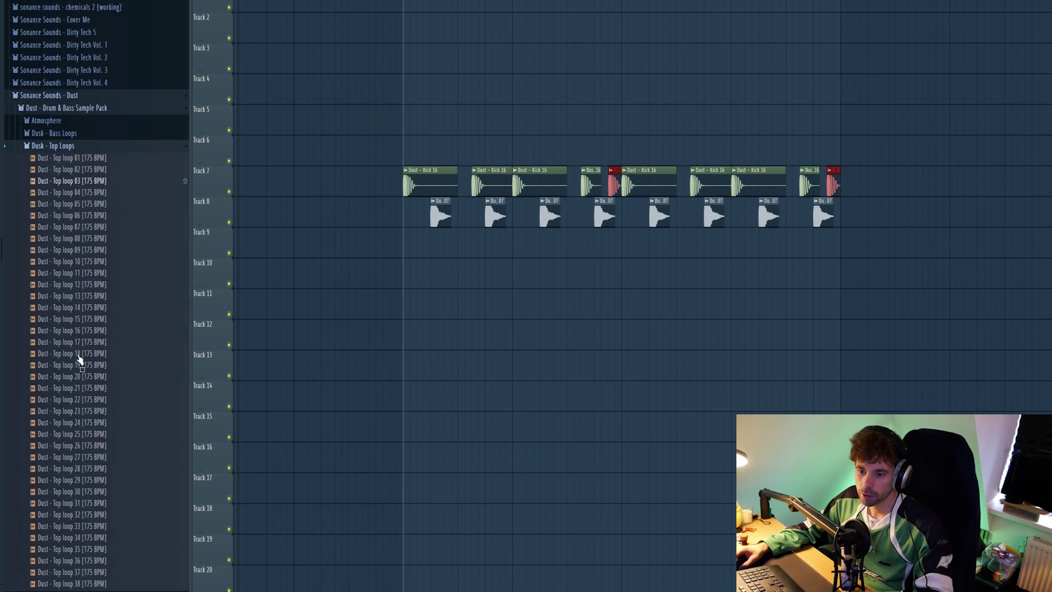
pyautogui.scroll(-2, 82, 357)
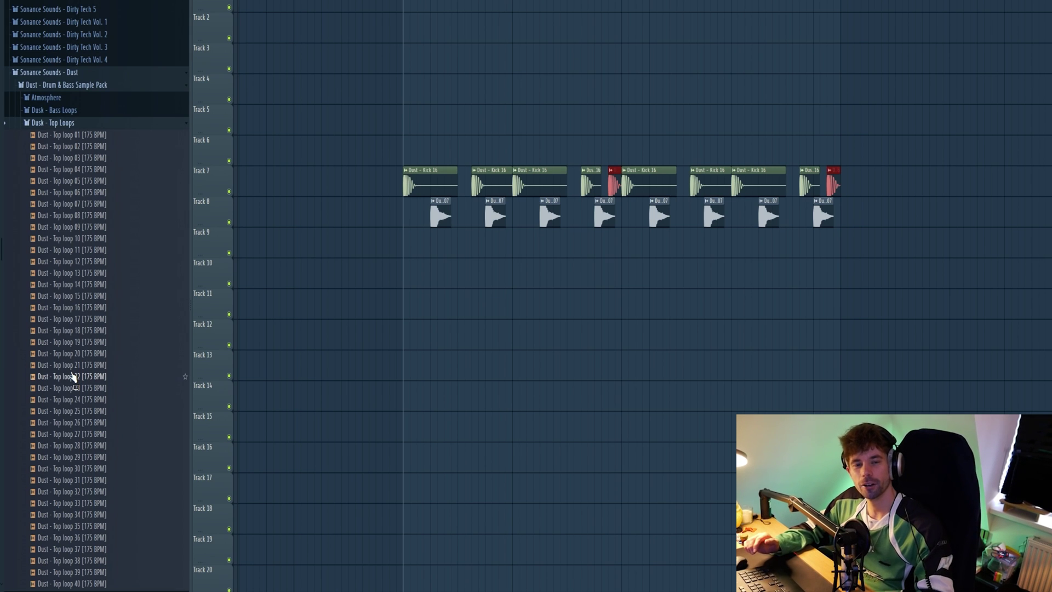
# Step: Place Dust - Top loop 04 on Track 9 and Top loop 26 on Track 10, both starting at the first kick
pyautogui.click(69, 159)
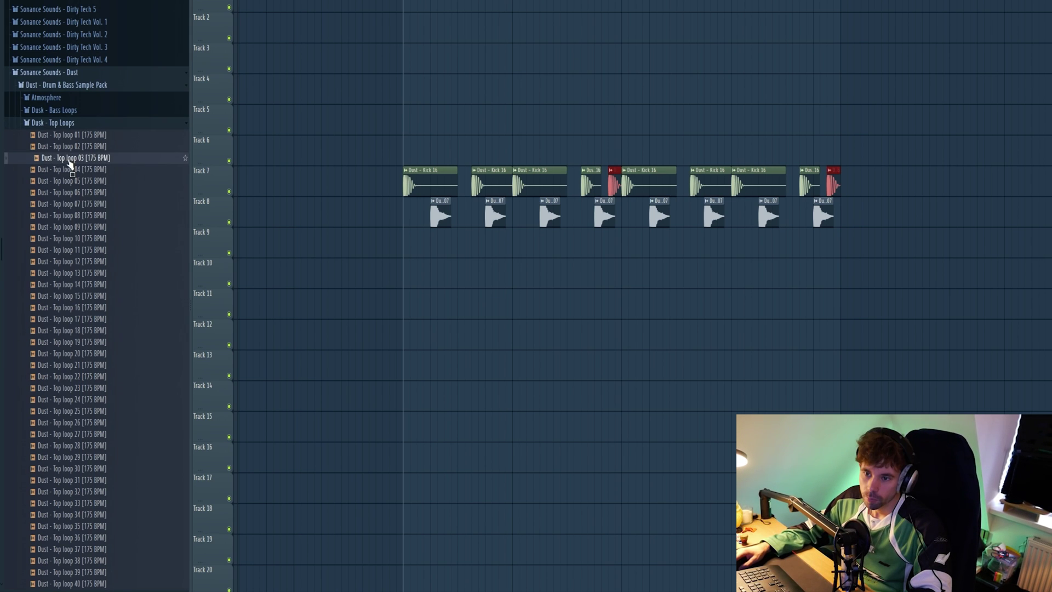
pyautogui.click(69, 170)
pyautogui.moveTo(69, 172); pyautogui.dragTo(401, 252)
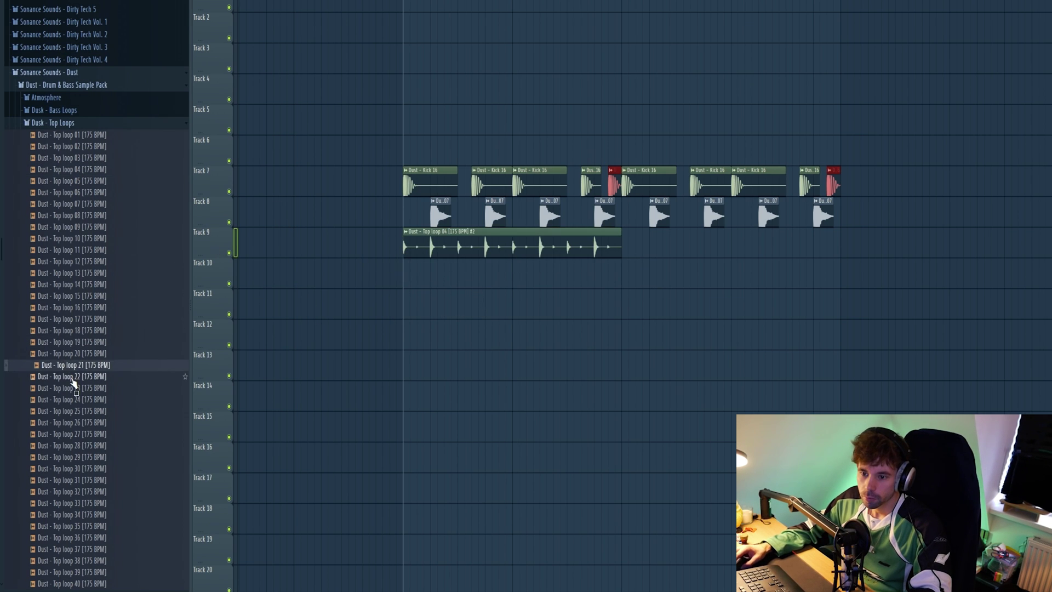
pyautogui.click(68, 412)
pyautogui.click(68, 423)
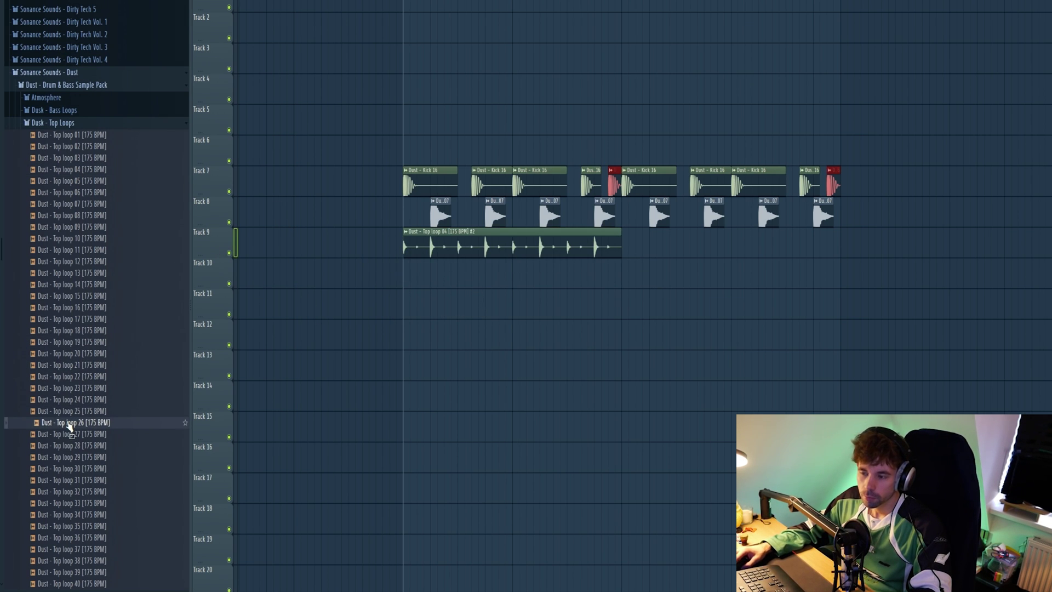
pyautogui.moveTo(68, 425); pyautogui.dragTo(402, 277)
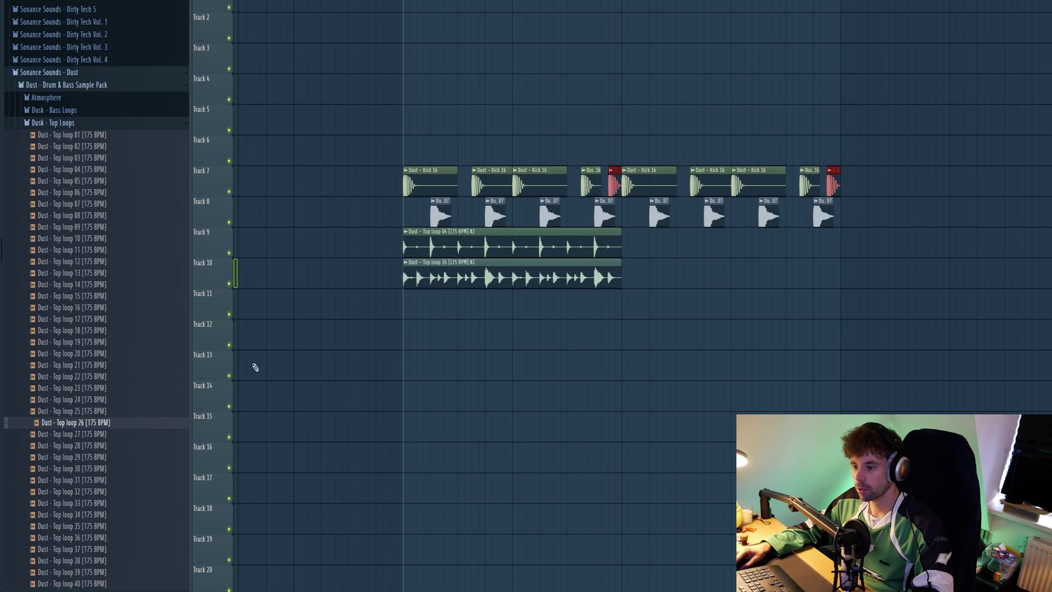
# Step: Place Dust - Top loop 34 on Track 11 and Top loop 35 on Track 12 from the first kick, and play back the beat
pyautogui.click(53, 529)
pyautogui.click(56, 517)
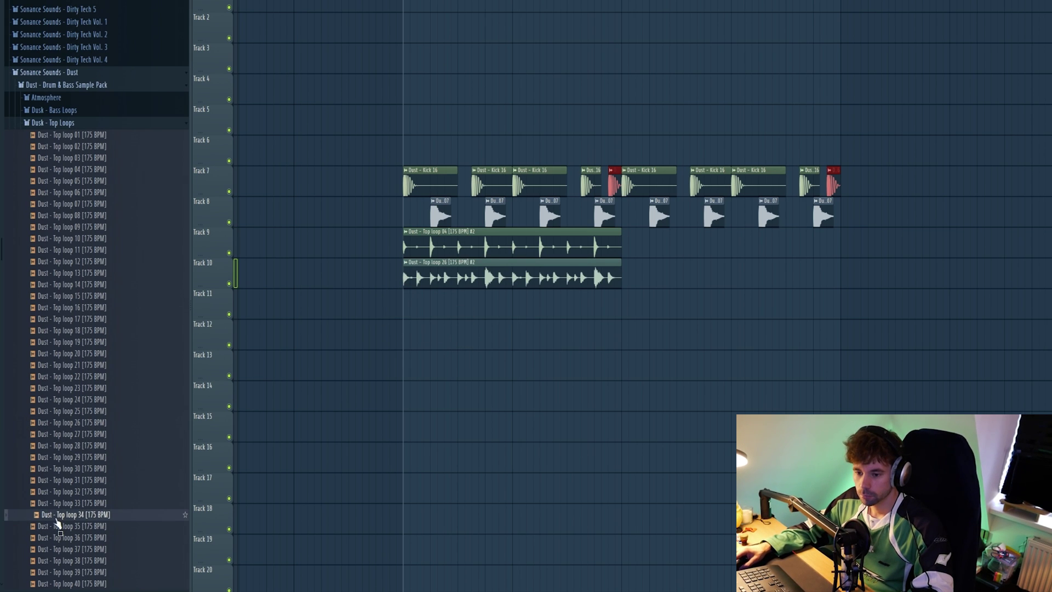
pyautogui.moveTo(57, 524); pyautogui.dragTo(403, 304)
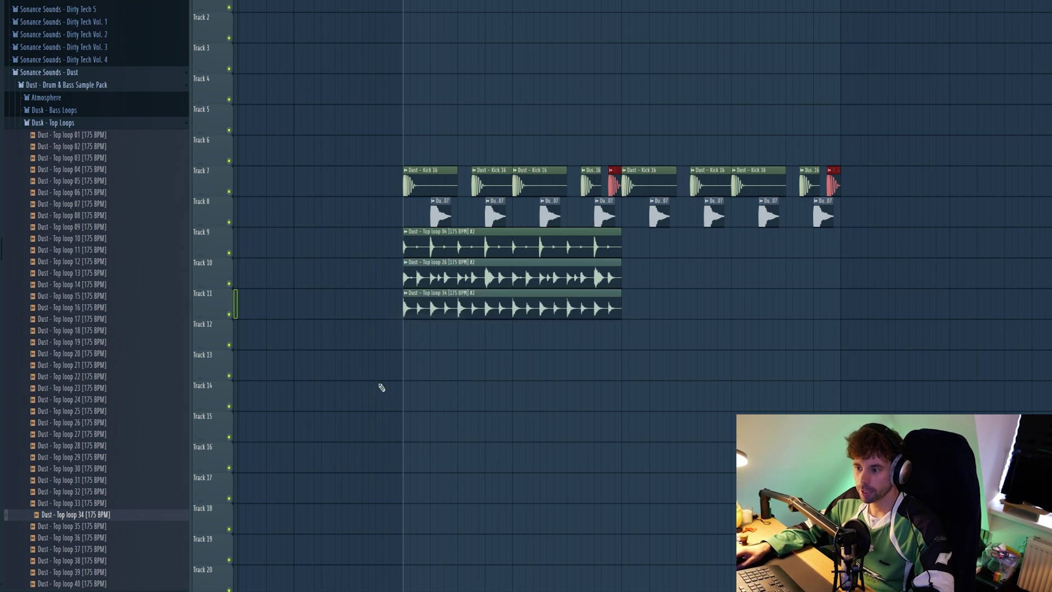
pyautogui.click(74, 530)
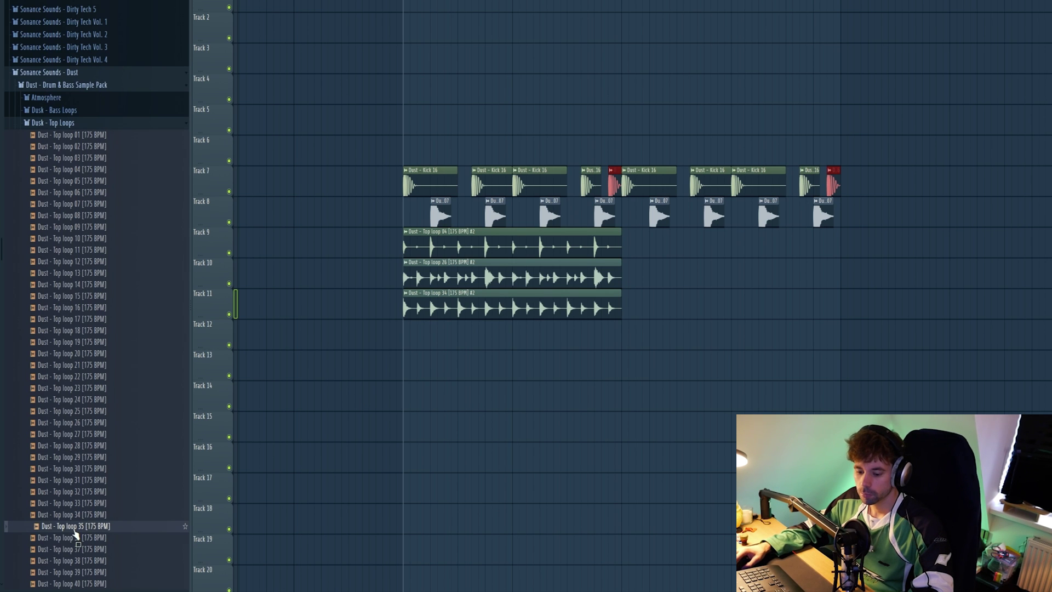
pyautogui.moveTo(75, 533); pyautogui.dragTo(395, 345)
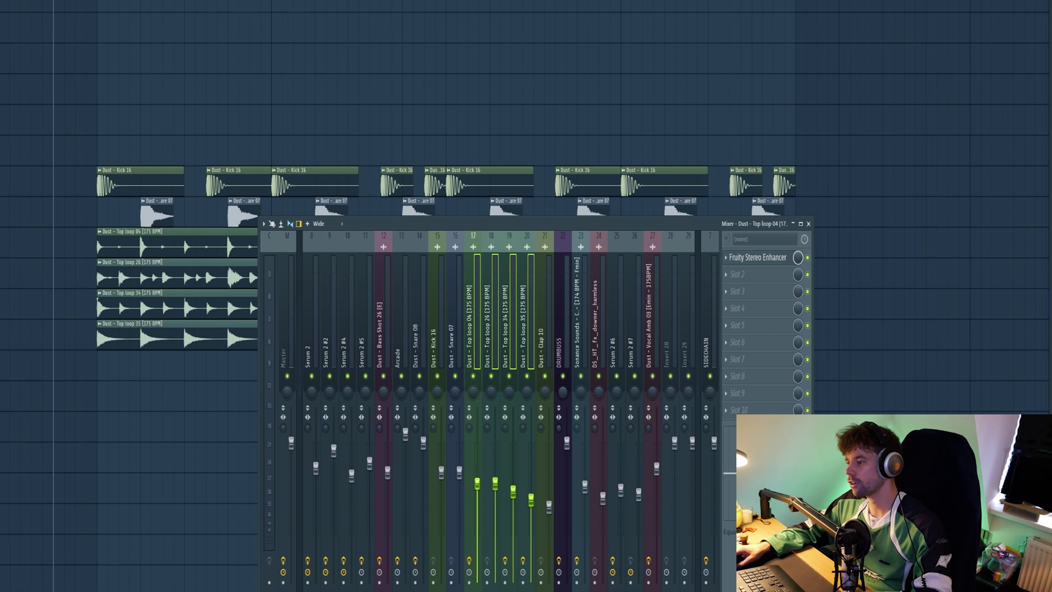
pyautogui.press('space')
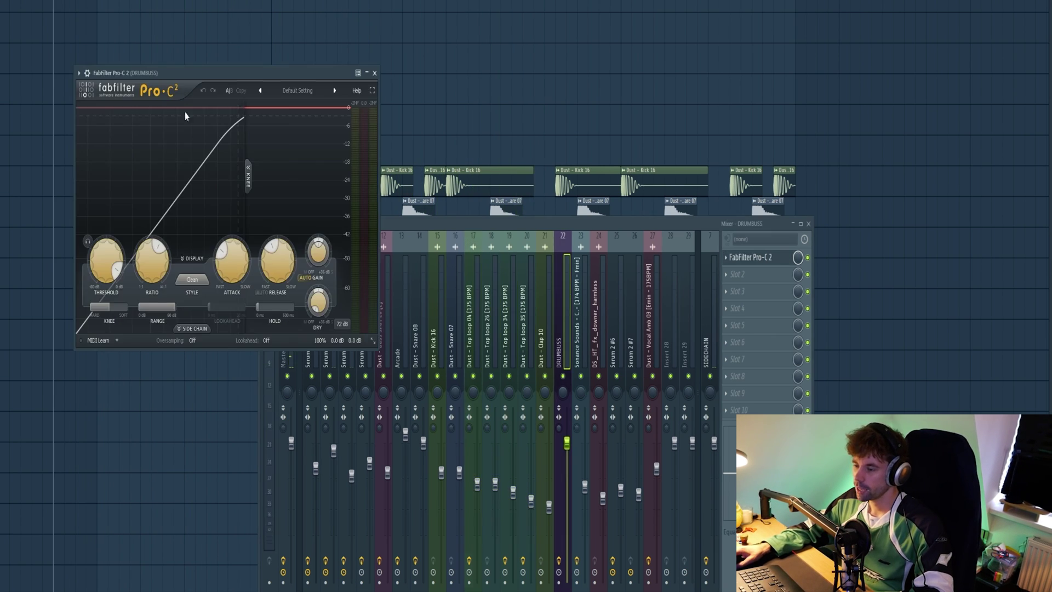
pyautogui.press('space')
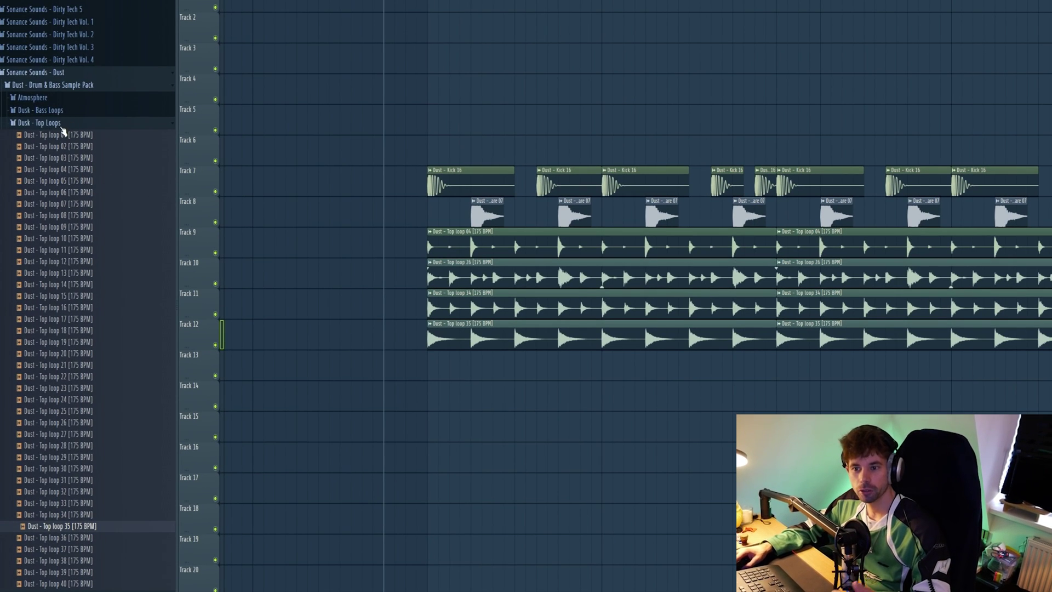
# Step: Audition the Dust vocal ambiences and place Vocal Amb 03 [Emin - 175BPM] on Track 14, partway through the drum pattern
pyautogui.click(48, 122)
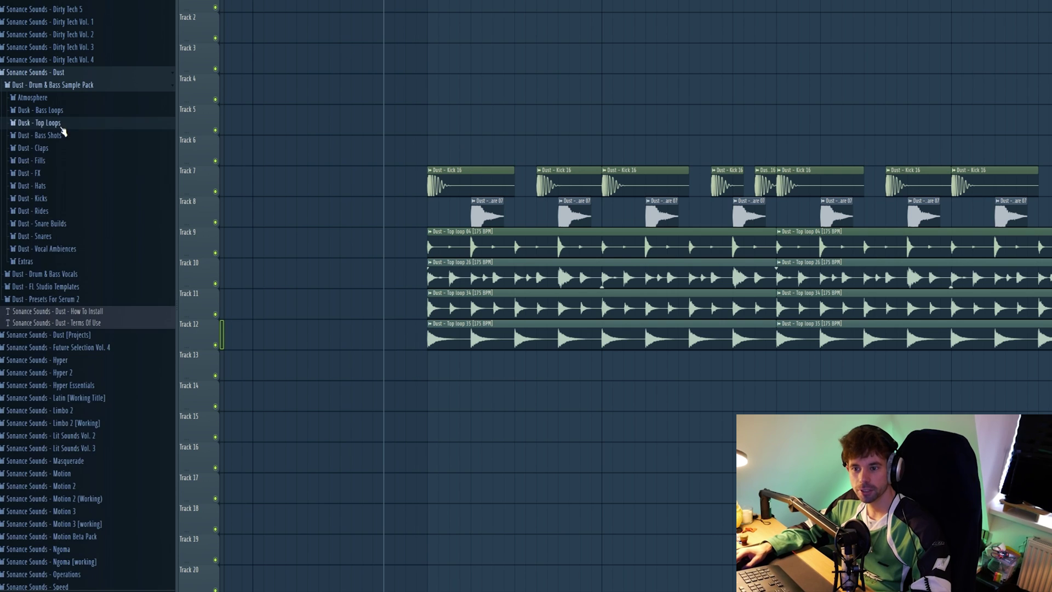
pyautogui.click(58, 248)
pyautogui.click(54, 276)
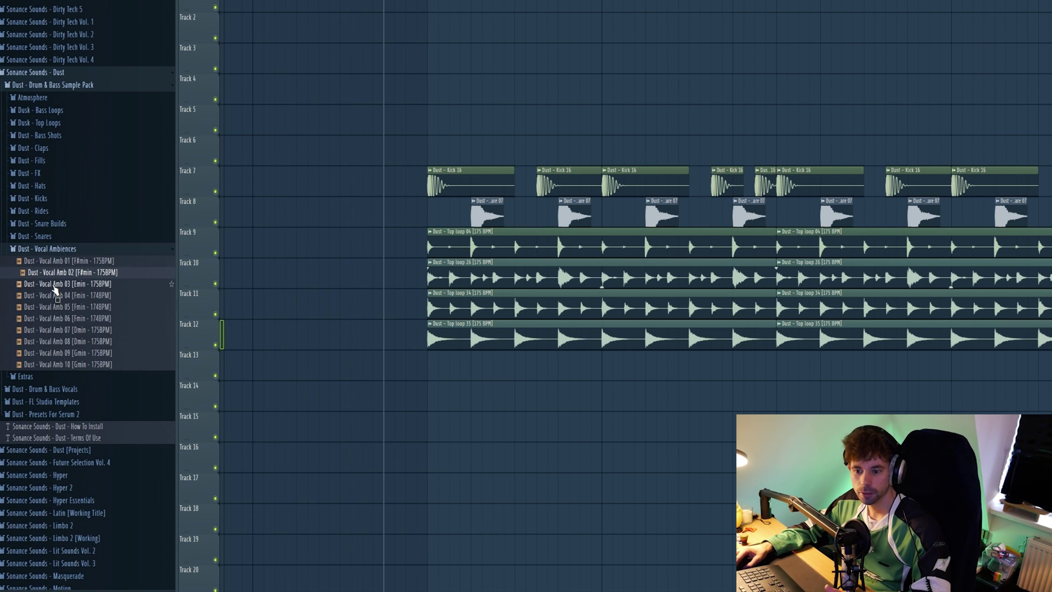
pyautogui.click(55, 284)
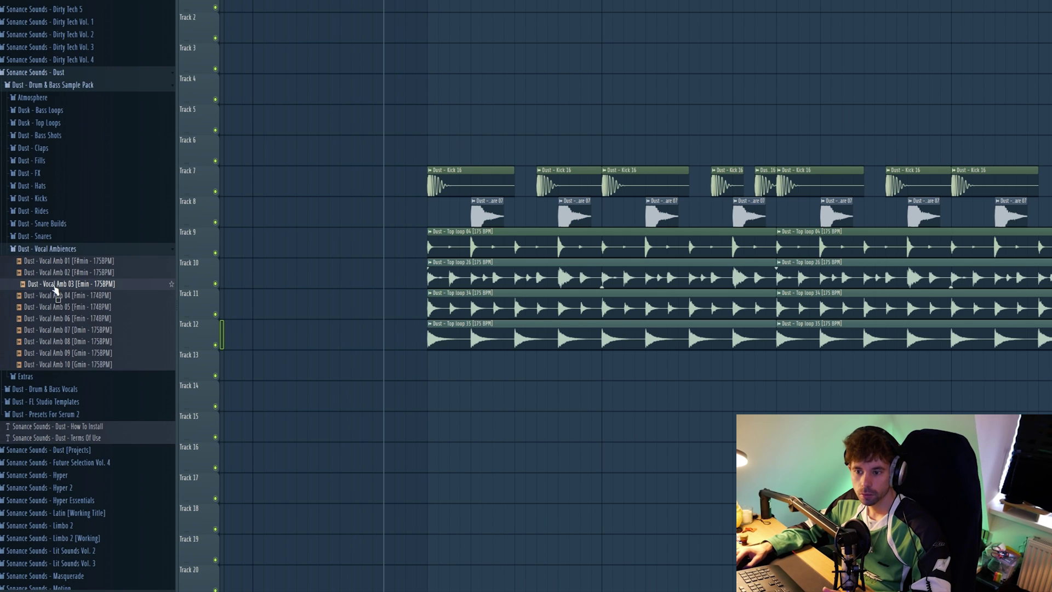
pyautogui.moveTo(55, 289); pyautogui.dragTo(616, 397)
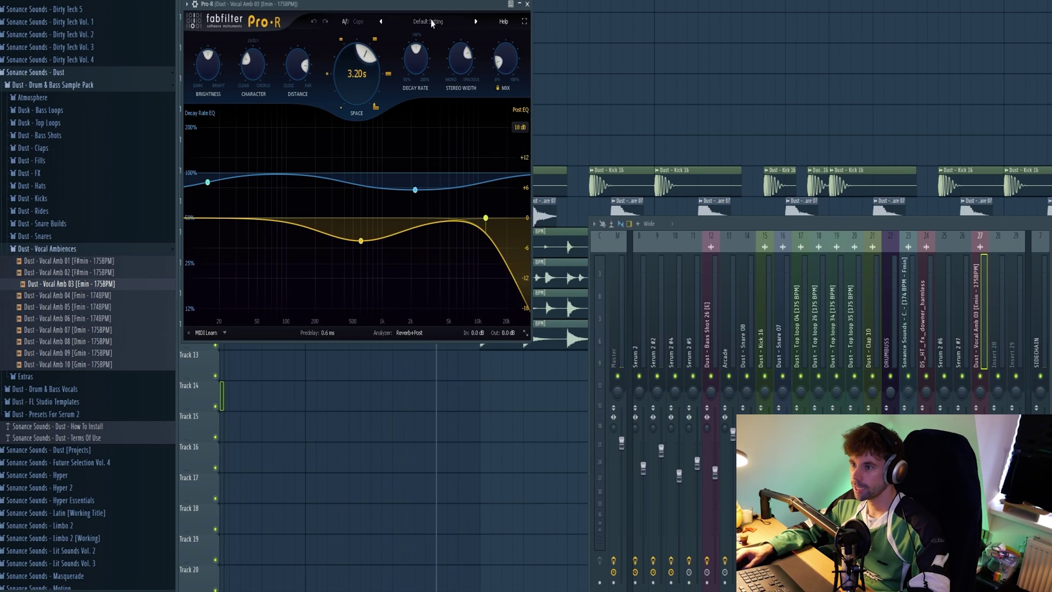
# Step: Examine the Pro-R reverb on the vocal ambience and play the arrangement with the vocal in it
pyautogui.moveTo(426, 7); pyautogui.dragTo(687, 45)
pyautogui.press('space')
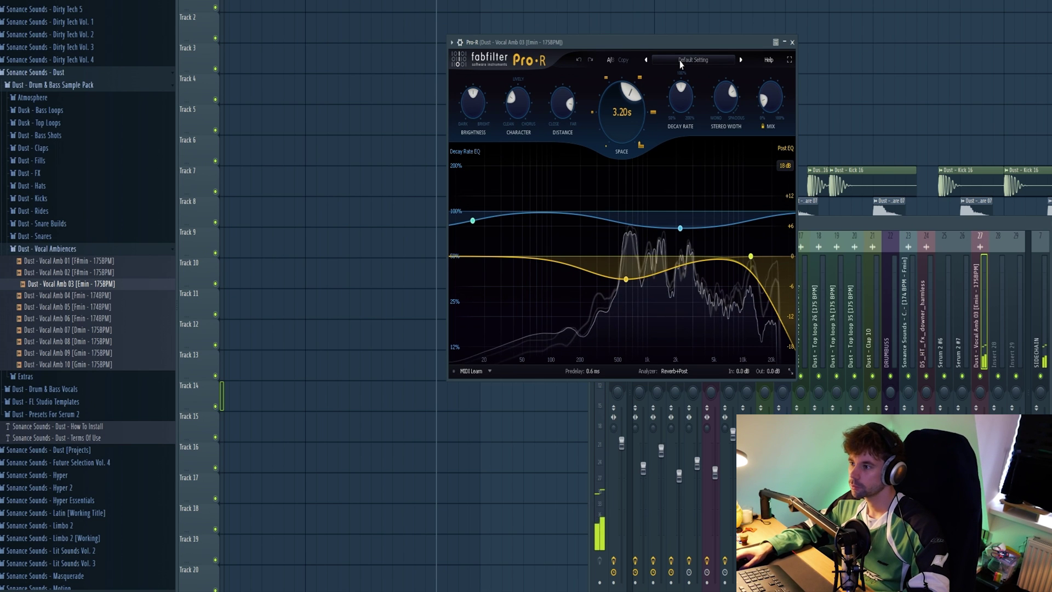
pyautogui.press('F12')
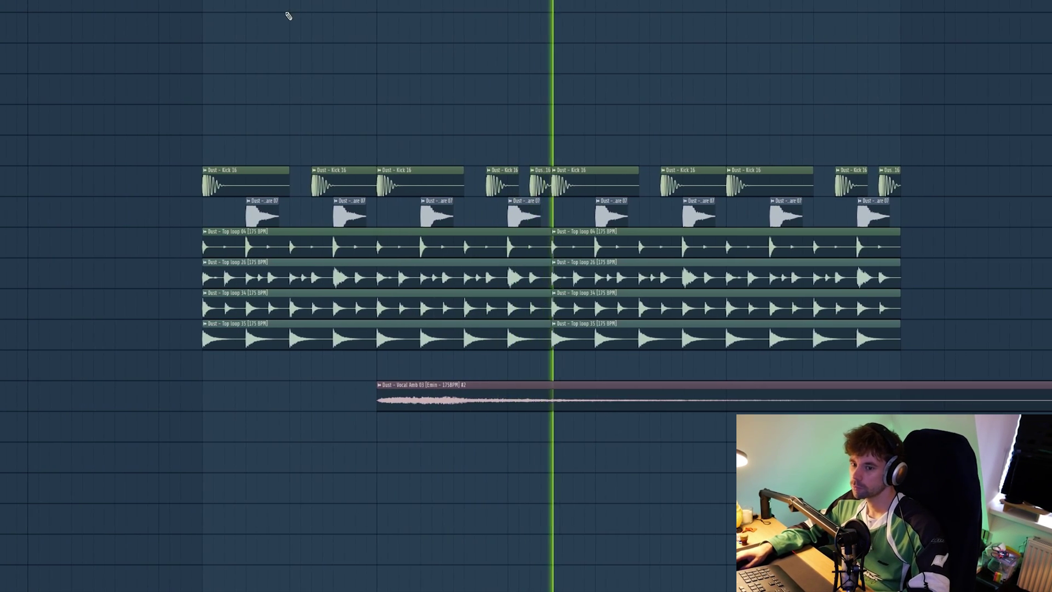
pyautogui.press('space')
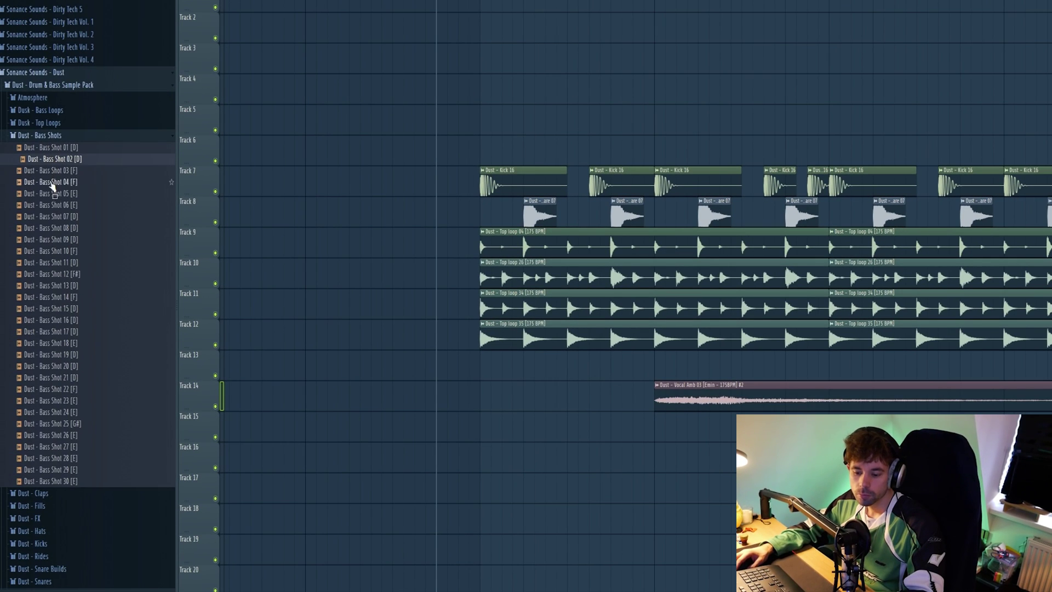
# Step: Audition the Dust bass shots and place Bass Shot 26 [E] on Track 6, starting at the first kick
pyautogui.click(51, 183)
pyautogui.click(48, 424)
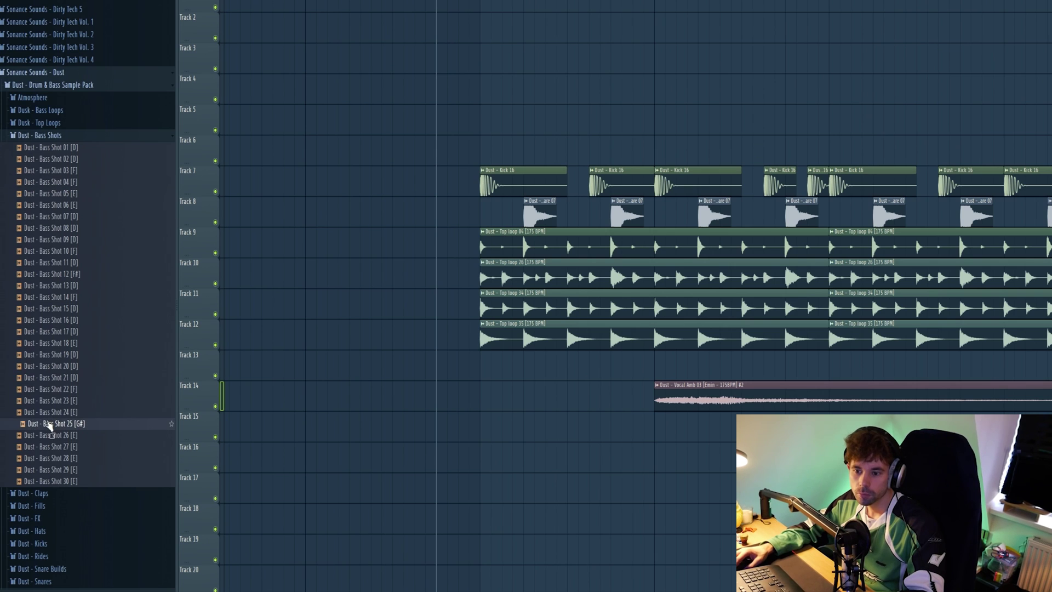
pyautogui.click(47, 438)
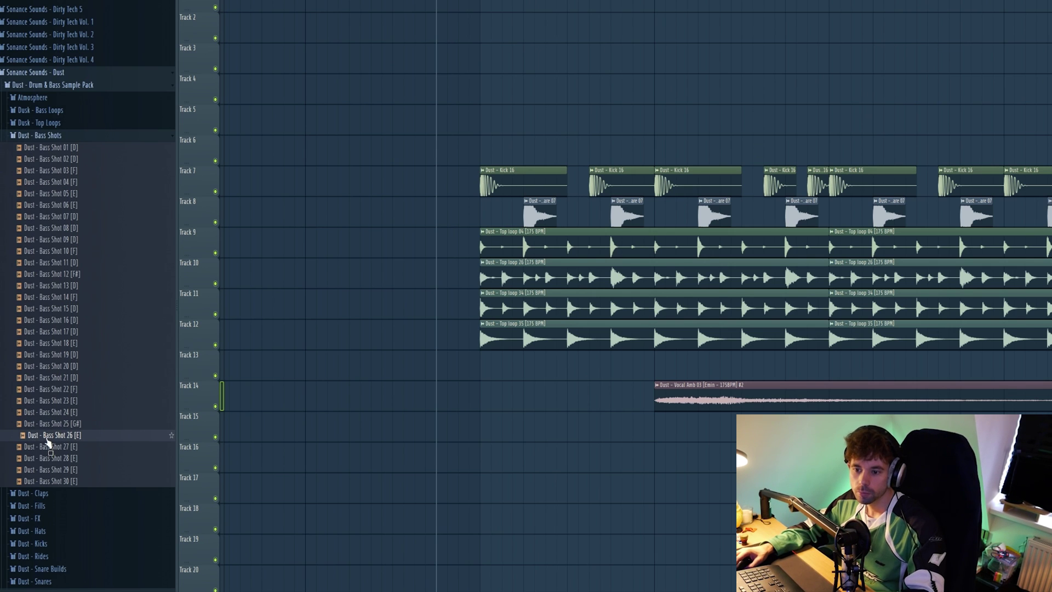
pyautogui.moveTo(47, 442); pyautogui.dragTo(475, 167)
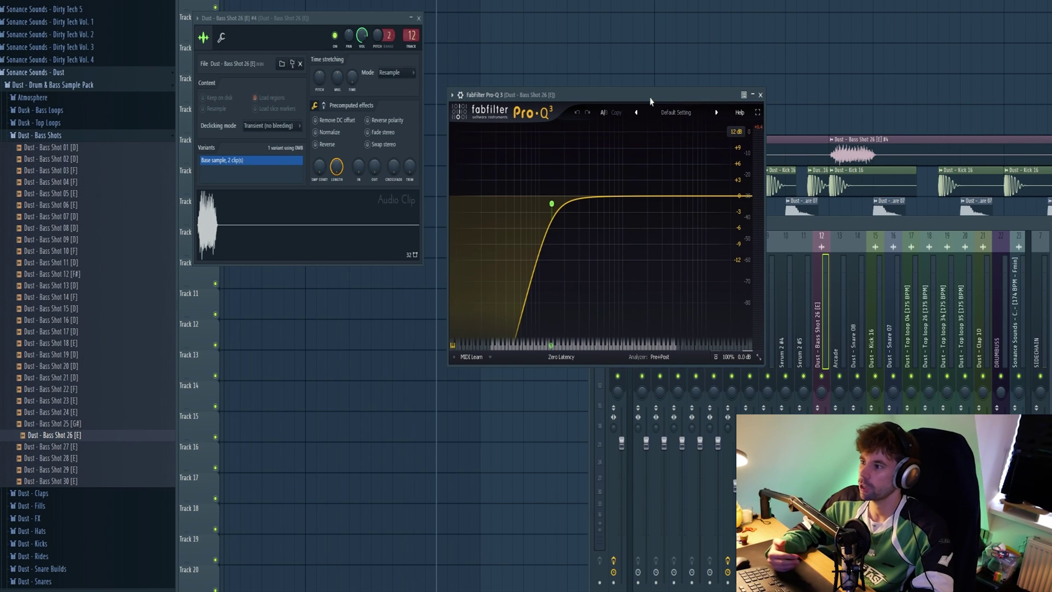
# Step: Examine the Pro-Q 3, Pro-R and H-Delay effects on Bass Shot 26 while listening to it
pyautogui.press('space')
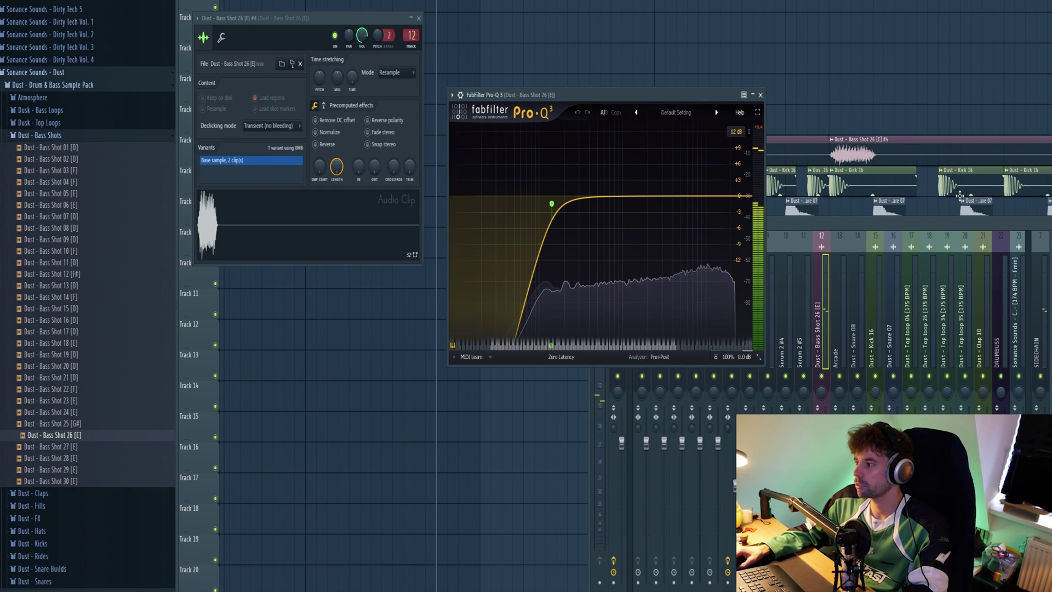
pyautogui.click(1050, 274)
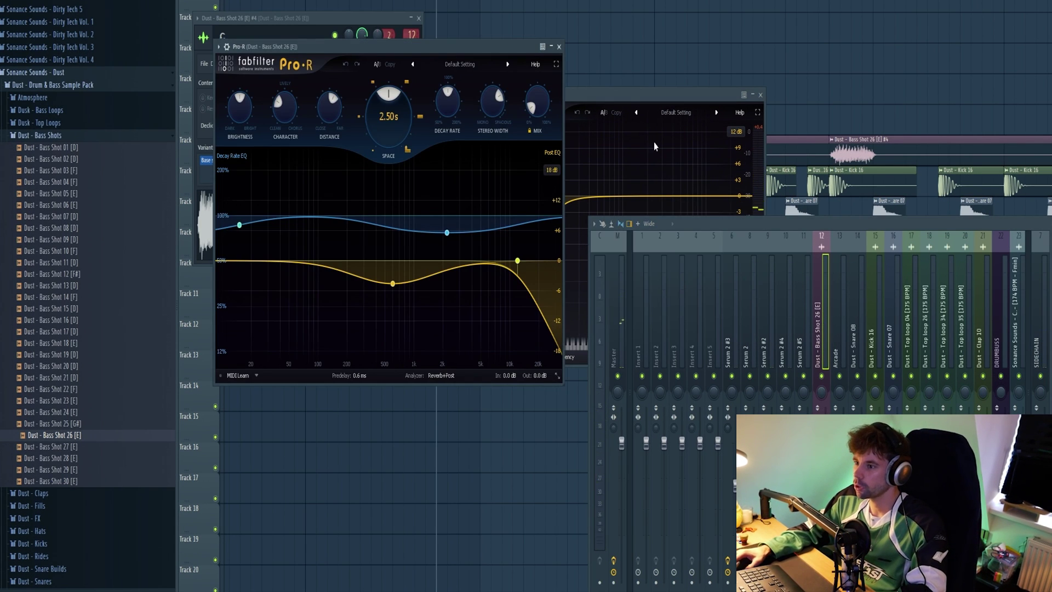
pyautogui.moveTo(484, 52); pyautogui.dragTo(659, 72)
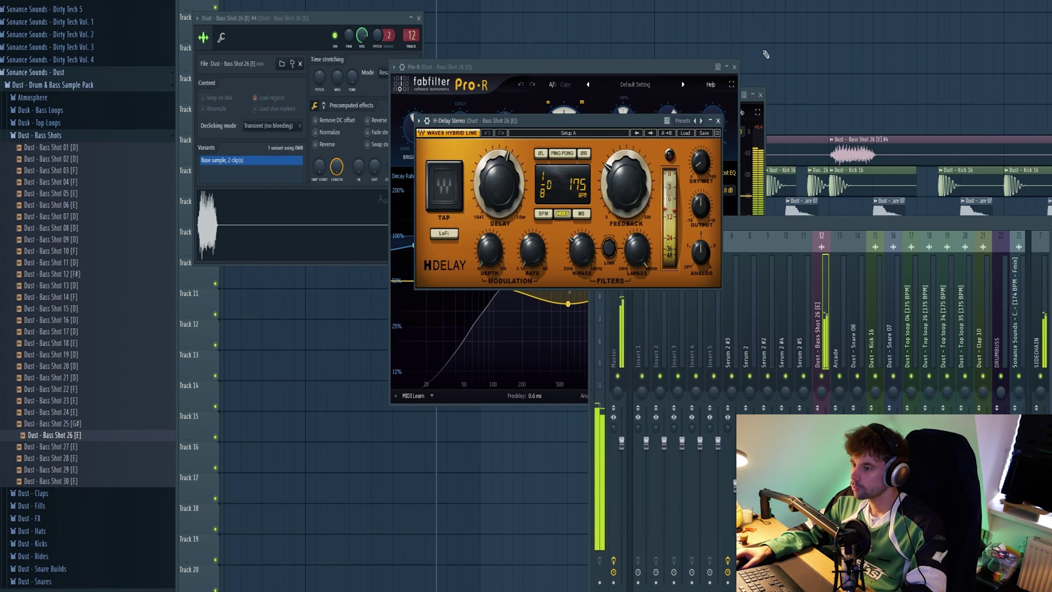
pyautogui.press('F5')
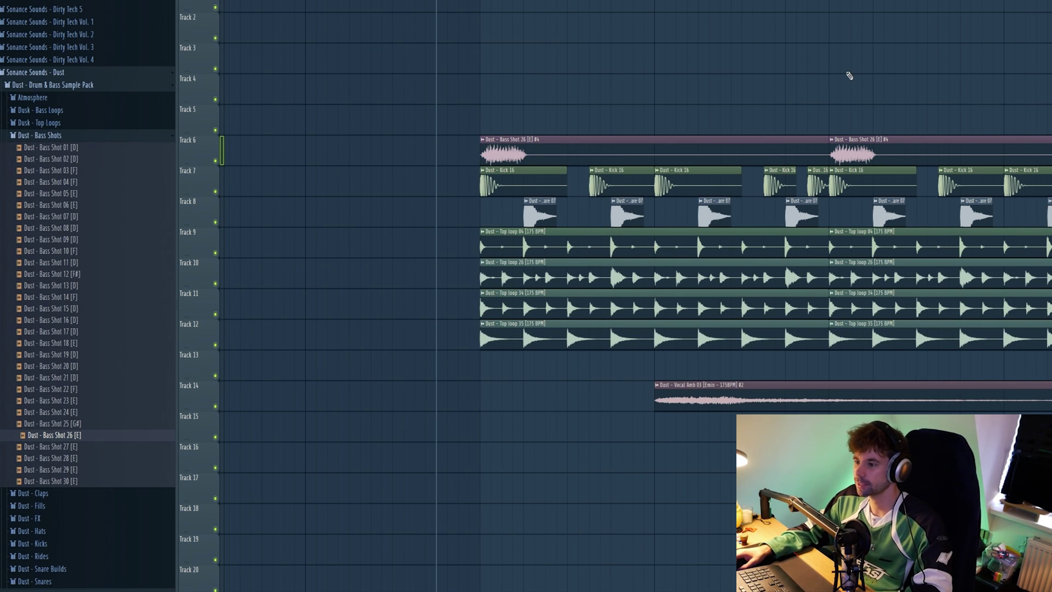
# Step: Play back the drum pattern together with the bass shots on Track 6
pyautogui.press('space')
pyautogui.press('space')
pyautogui.keyDown('ctrl'); pyautogui.scroll(-2, 849, 73); pyautogui.keyUp('ctrl')
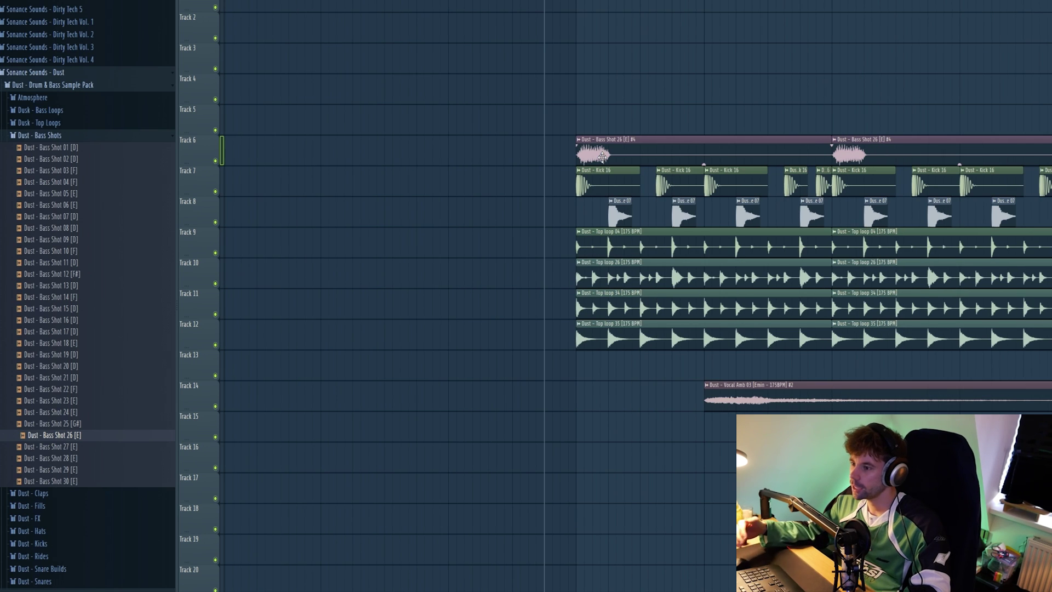
pyautogui.press('space')
pyautogui.press('space')
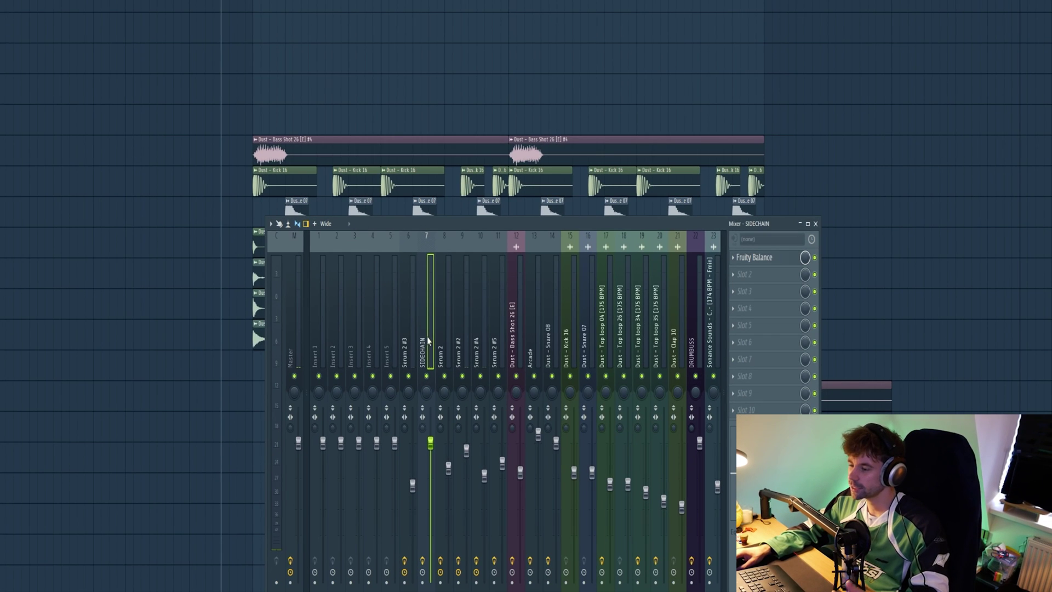
# Step: Dock the SIDECHAIN mixer track to the right side of the mixer
pyautogui.rightClick(428, 341)
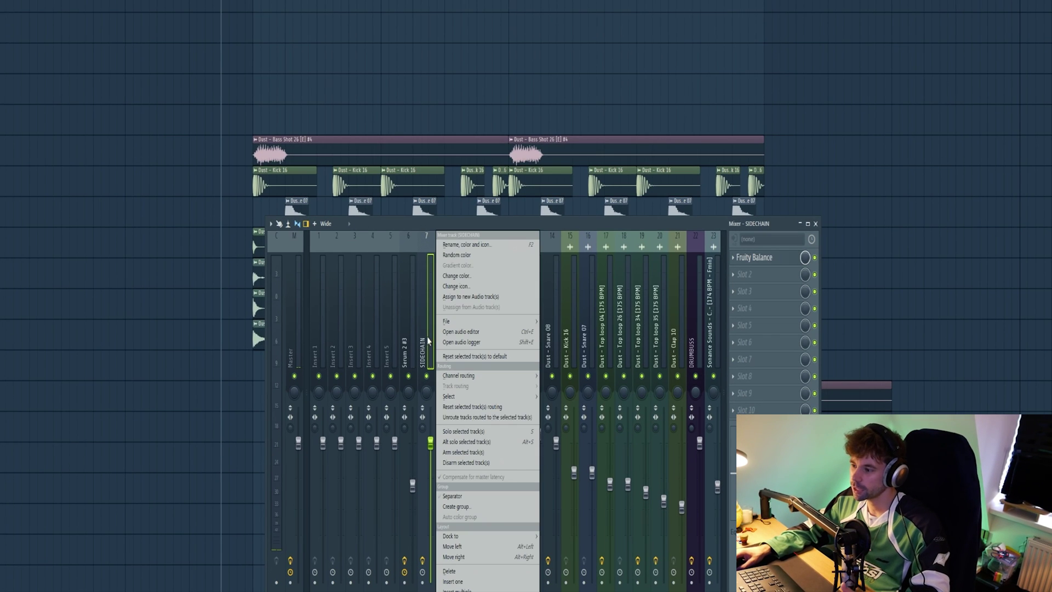
pyautogui.moveTo(529, 536)
pyautogui.click(552, 557)
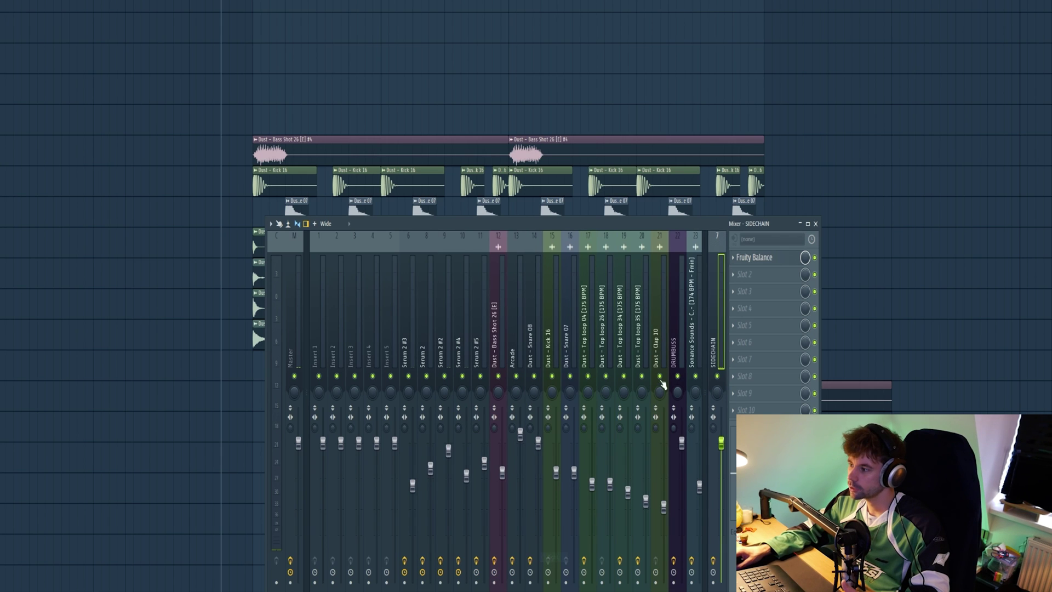
# Step: Bring up the volume automation clip of SIDECHAIN's Fruity Balance and place it above the first bass shot at bar 17
pyautogui.click(781, 262)
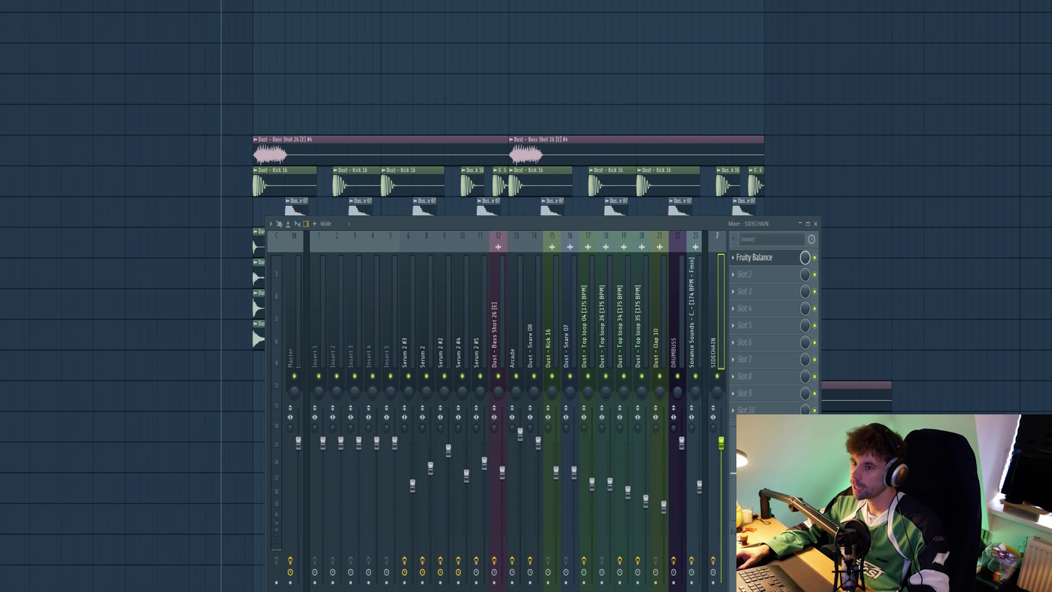
pyautogui.rightClick(283, 180)
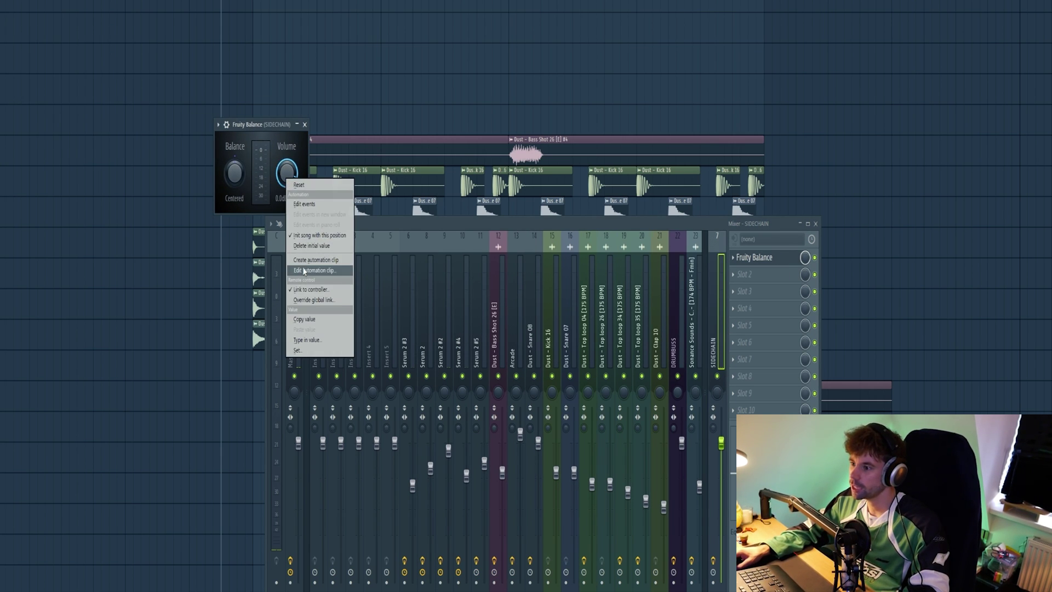
pyautogui.click(318, 272)
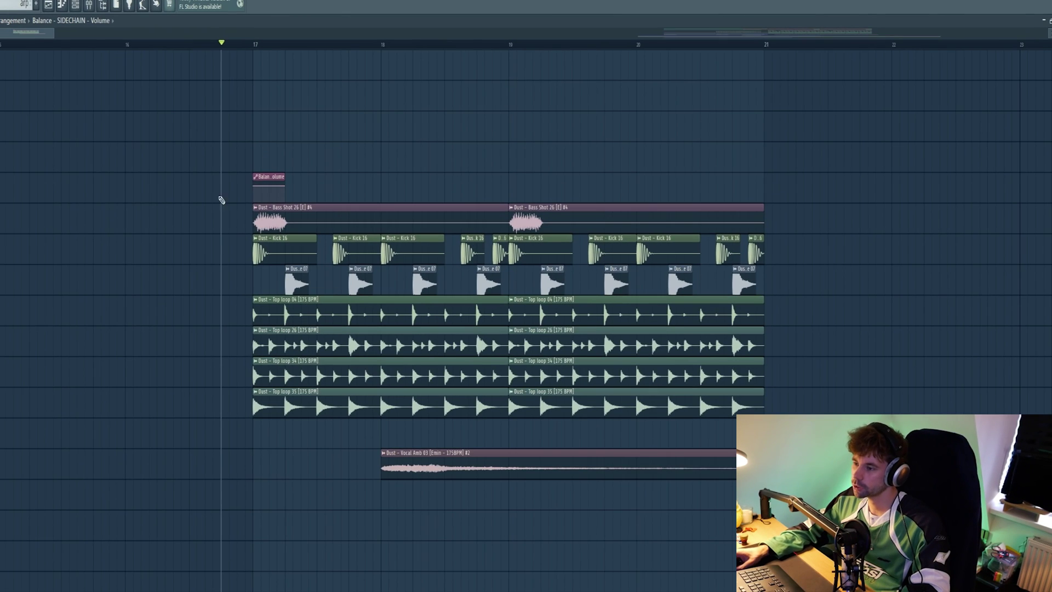
pyautogui.scroll(10, 247, 242)
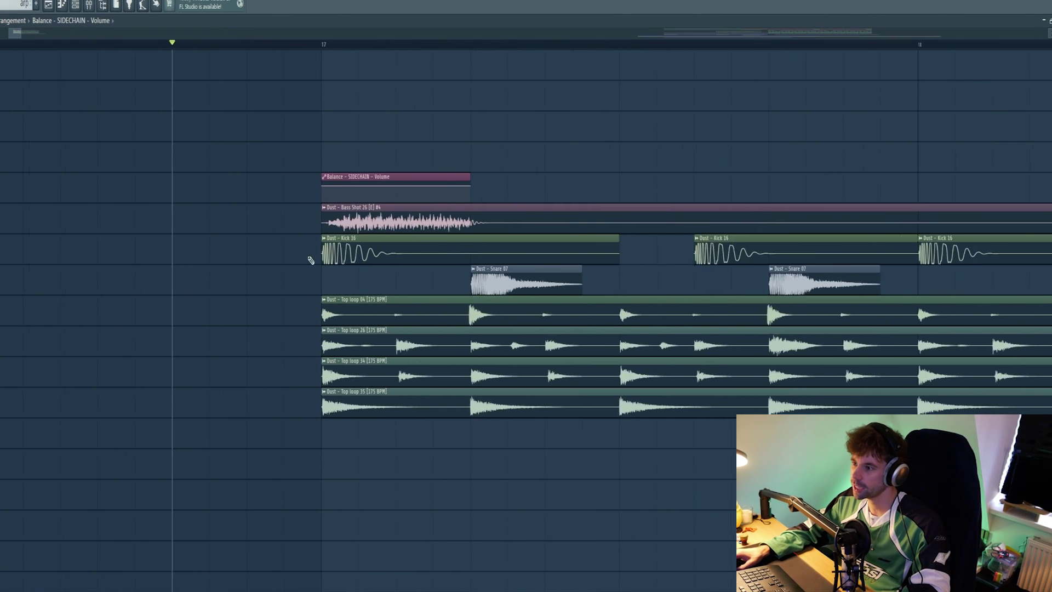
# Step: Shape the SIDECHAIN volume automation clip to drop sharply at bar 17 and curve back up to its starting level, and audition it
pyautogui.rightClick(317, 186)
pyautogui.click(333, 362)
pyautogui.rightClick(324, 198)
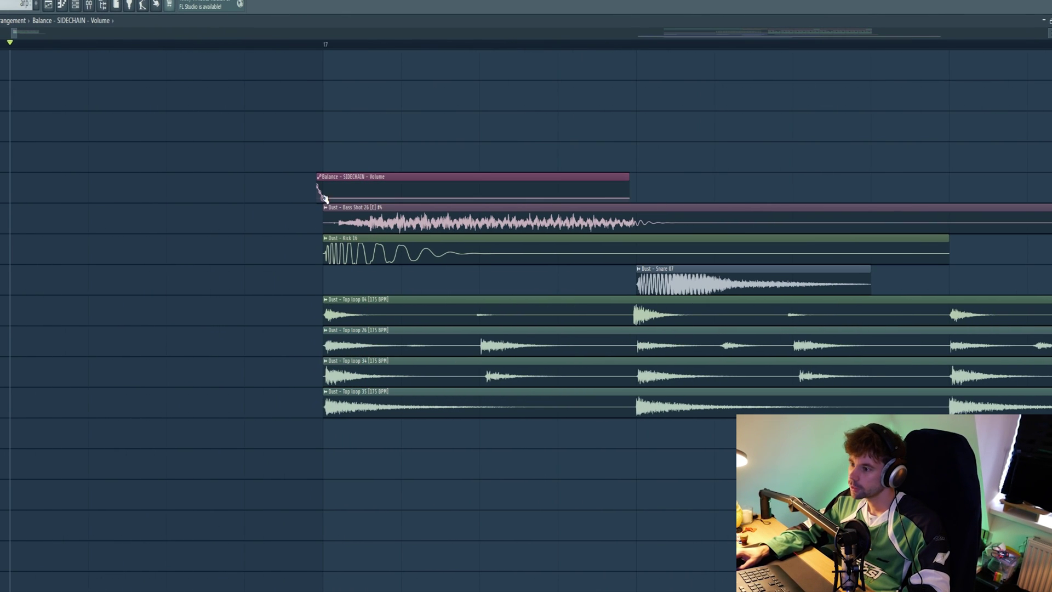
pyautogui.rightClick(401, 190)
pyautogui.rightClick(402, 190)
pyautogui.click(425, 373)
pyautogui.press('space')
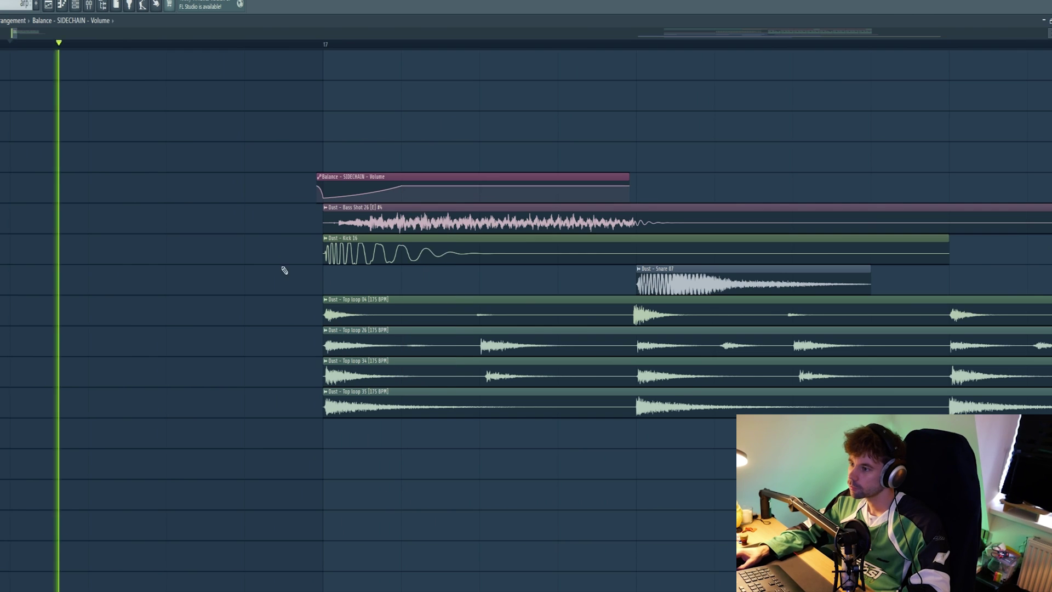
pyautogui.scroll(-5, 181, 307)
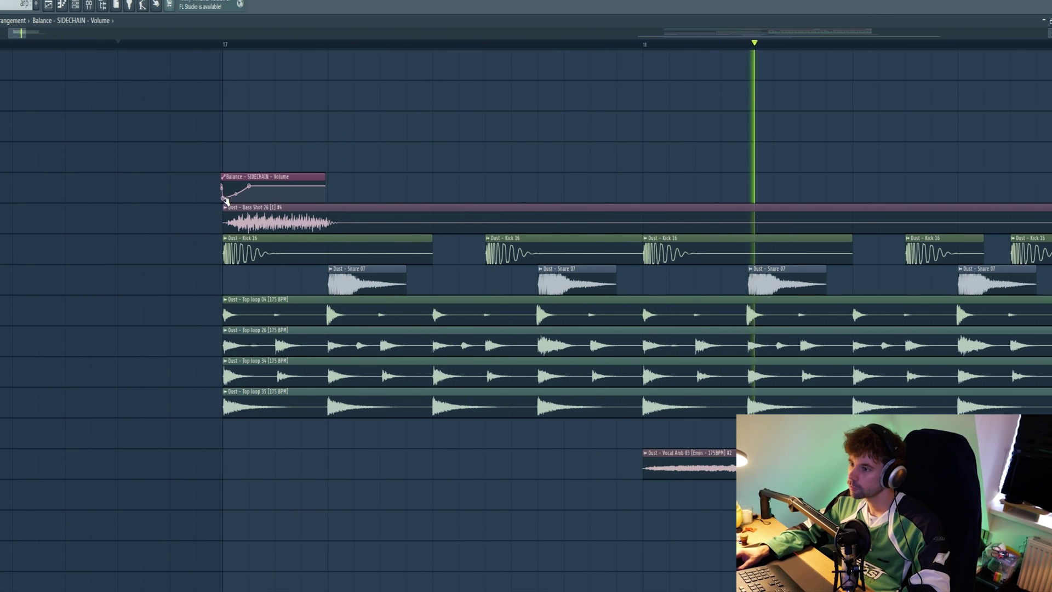
pyautogui.press('space')
# Step: Place copies of the sidechain automation clip above every kick from bar 17 to bar 21 and play the result
pyautogui.scroll(-5, 180, 276)
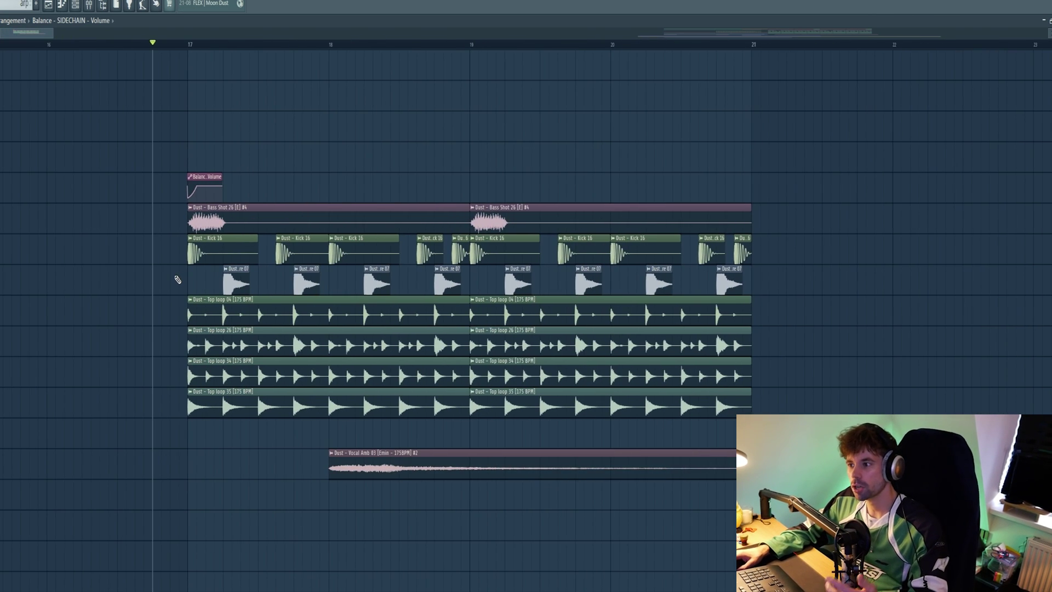
pyautogui.moveTo(121, 206); pyautogui.dragTo(666, 151)
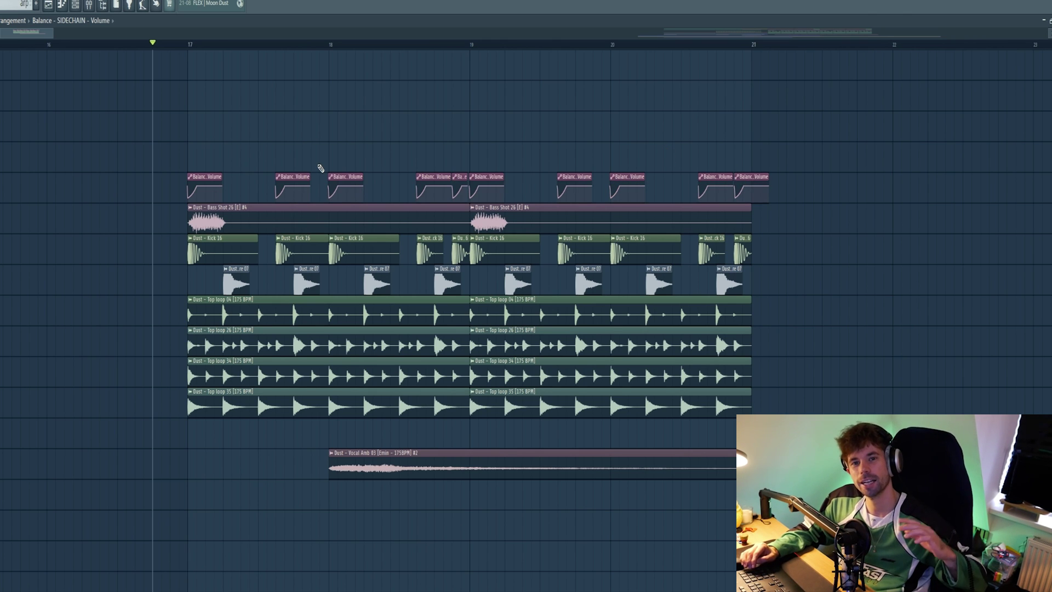
pyautogui.press('space')
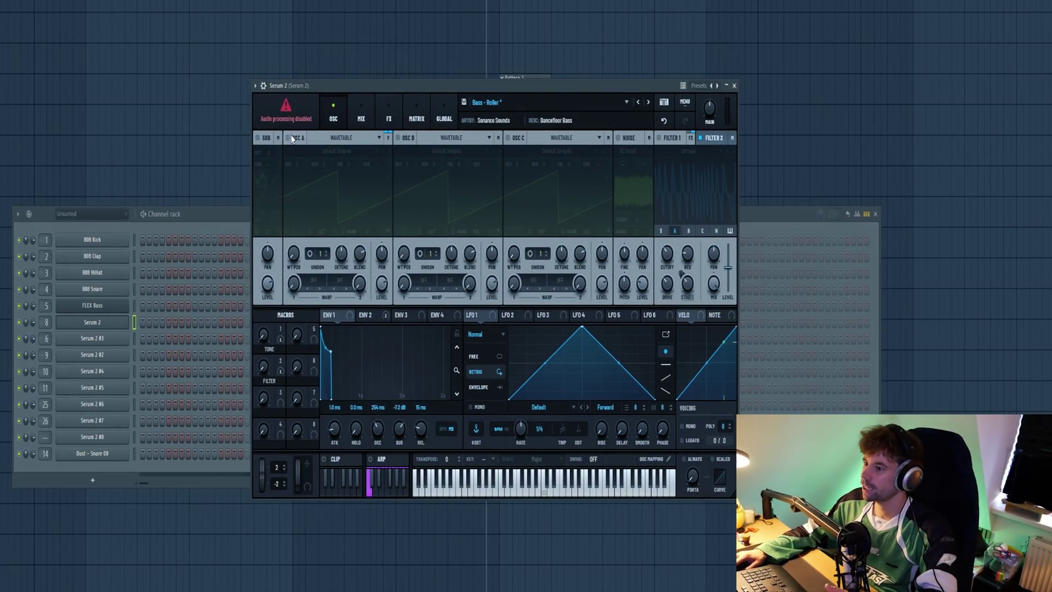
# Step: Enable oscillator A and the Diffuser on Filter 1 in the Bass - Roller patch, listening to the sound
pyautogui.click(288, 138)
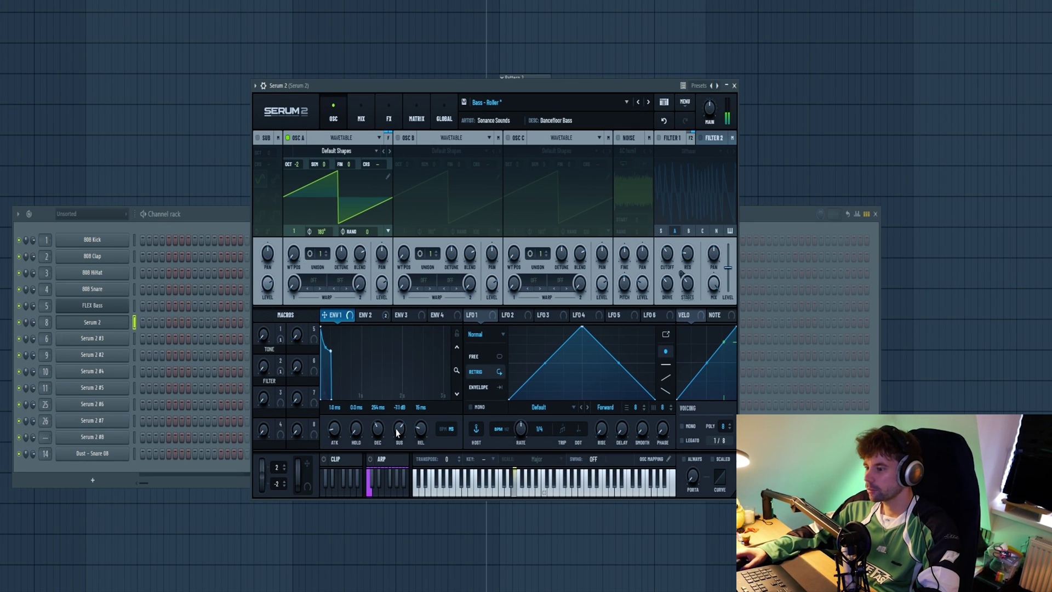
pyautogui.click(659, 138)
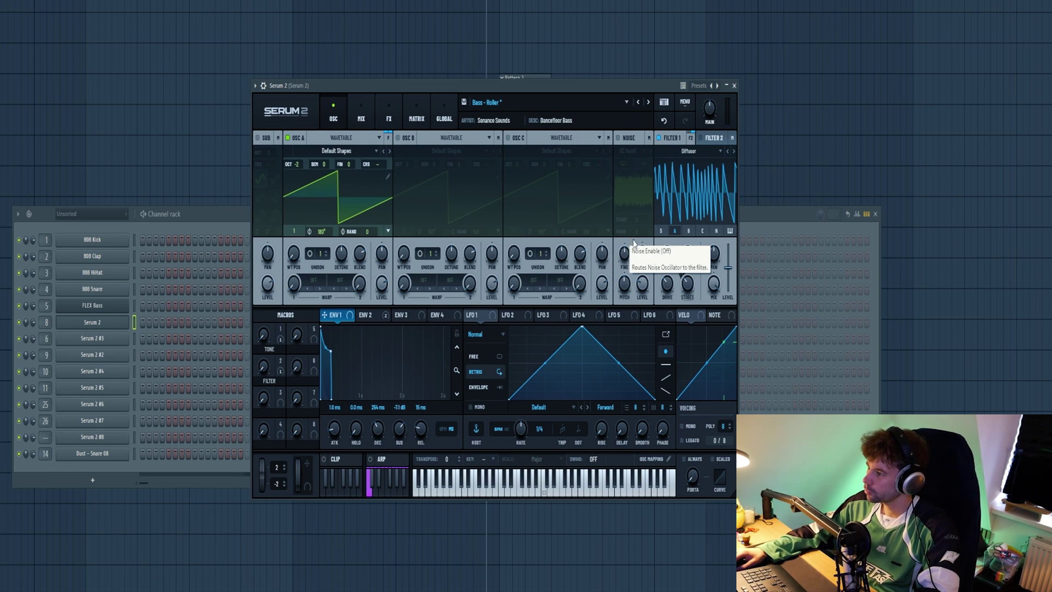
pyautogui.press('space')
pyautogui.moveTo(668, 256); pyautogui.dragTo(655, 218)
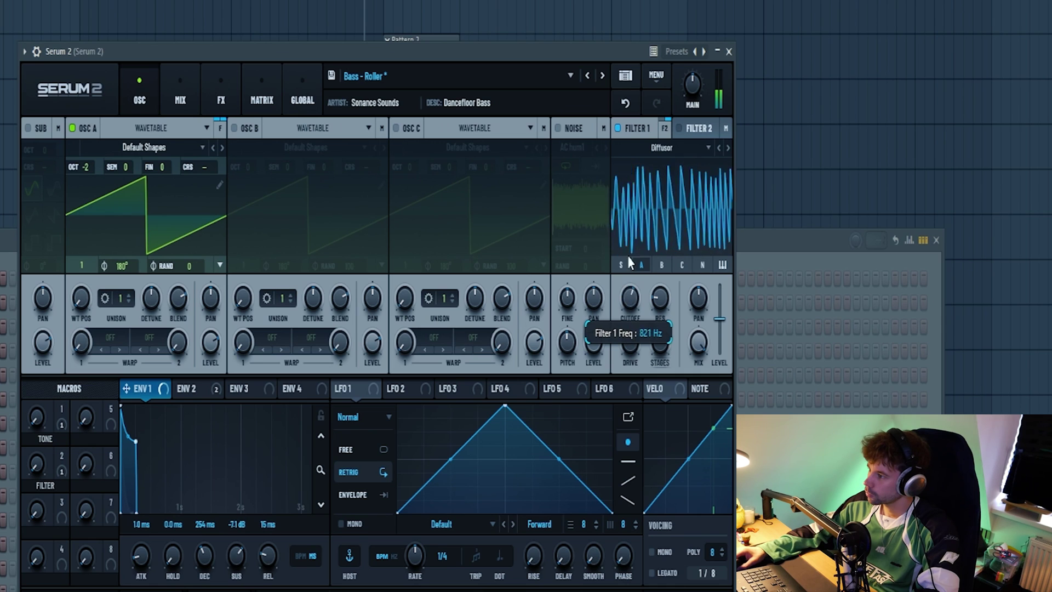
pyautogui.moveTo(613, 252); pyautogui.dragTo(608, 274)
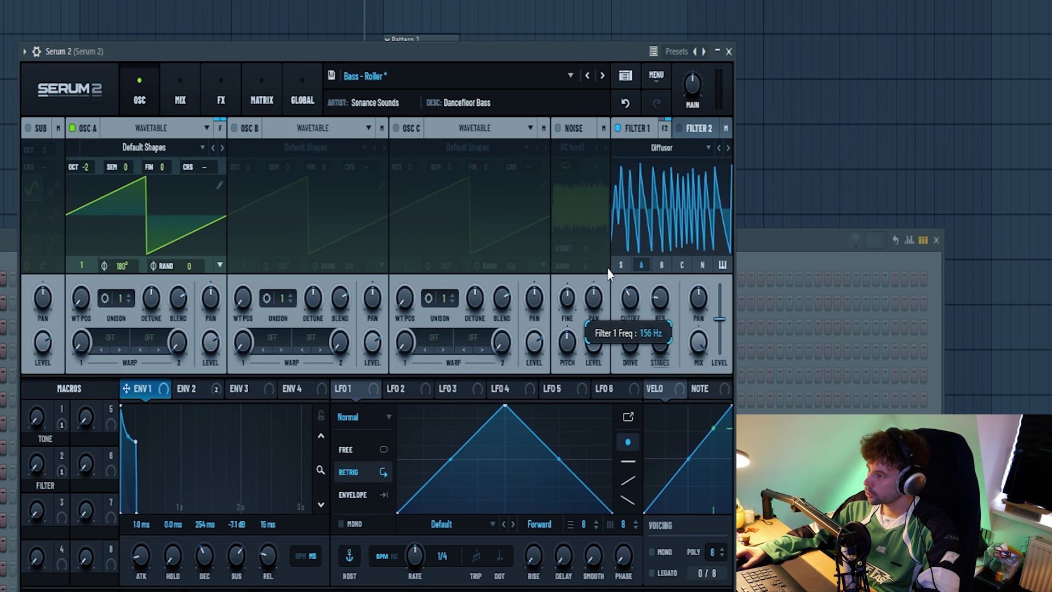
# Step: Enable the EMS Ladder on Filter 2 in the Bass - Roller patch and show Envelope 2, which modulates its cutoff
pyautogui.click(687, 131)
pyautogui.click(679, 128)
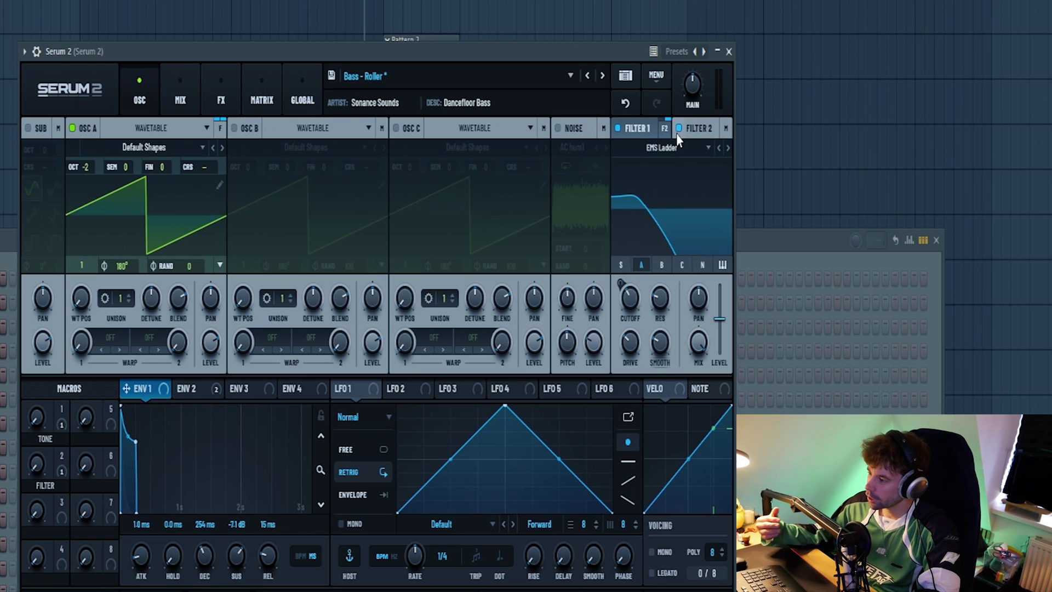
pyautogui.click(195, 390)
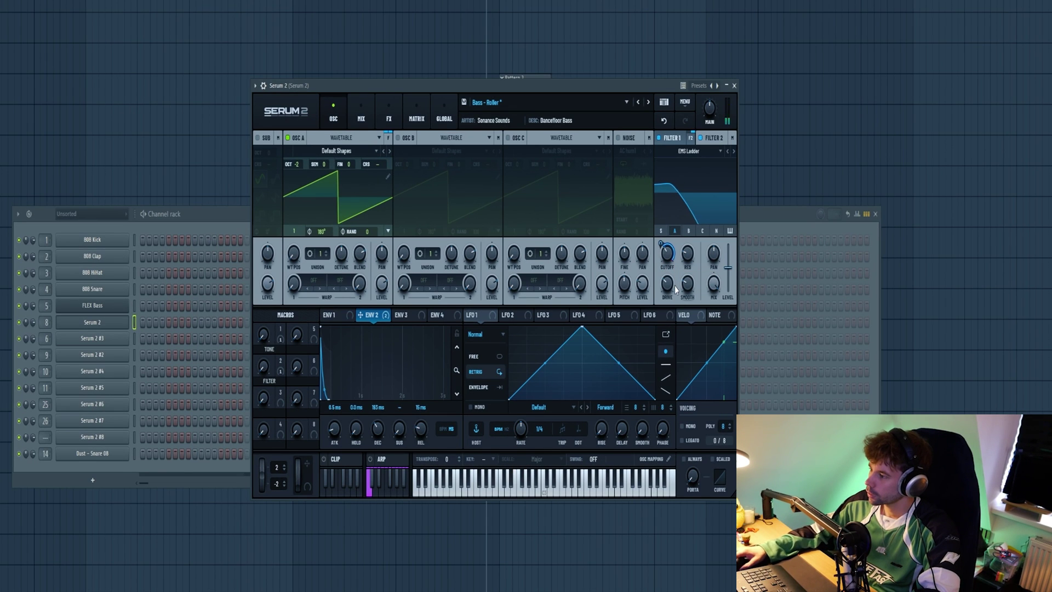
pyautogui.moveTo(675, 289)
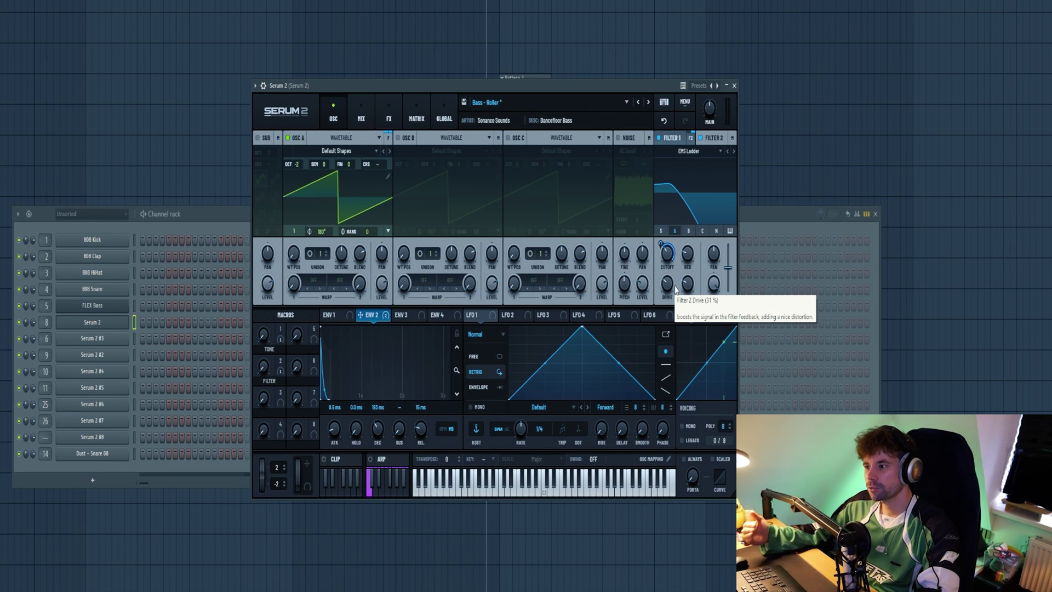
# Step: Enable the Compressor and Equalizer in the effects chain of the Bass - Roller patch
pyautogui.click(381, 114)
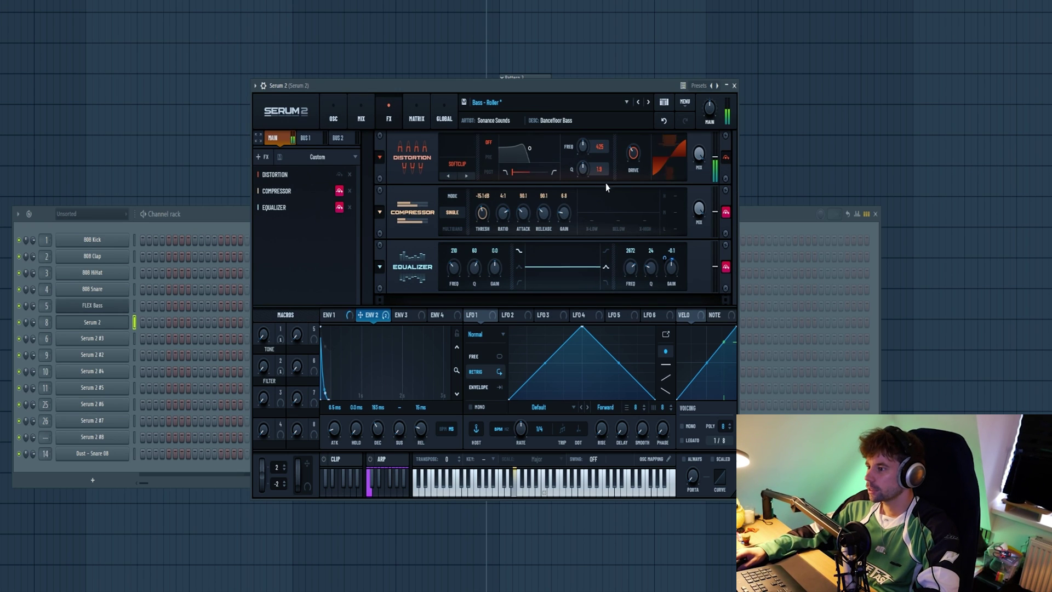
pyautogui.click(726, 212)
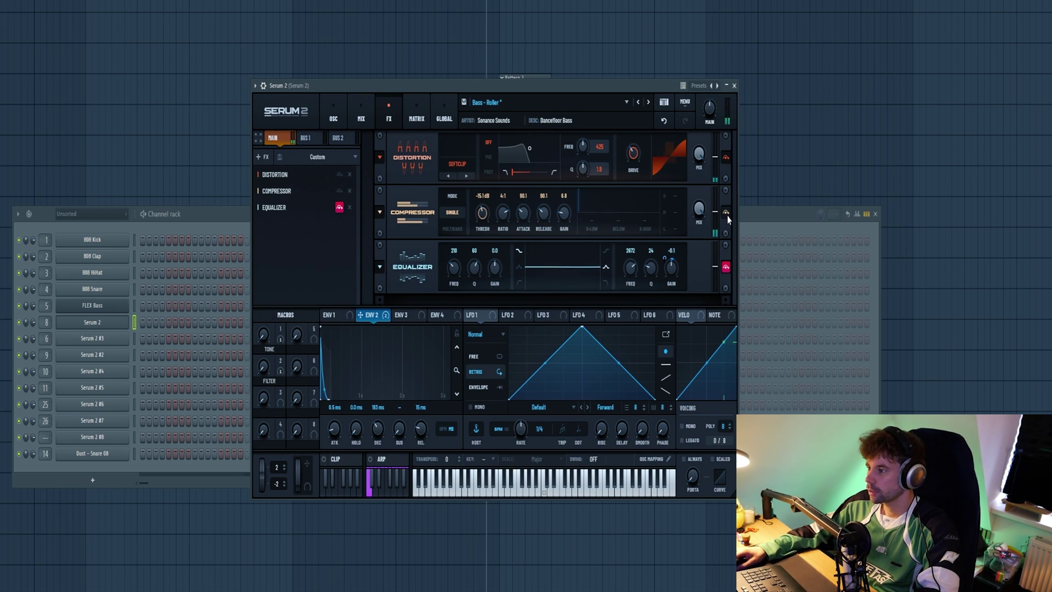
pyautogui.click(726, 268)
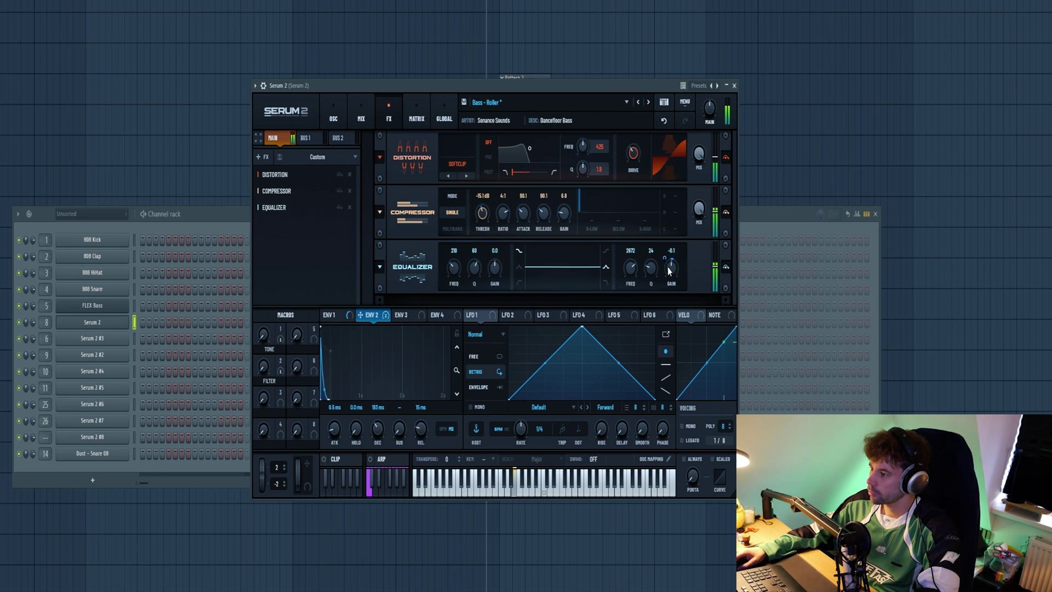
# Step: Examine Pro-C 2 and the middle band of Pro-Q 3 on the Serum 2 mixer track while listening
pyautogui.moveTo(100, 42); pyautogui.dragTo(367, 66)
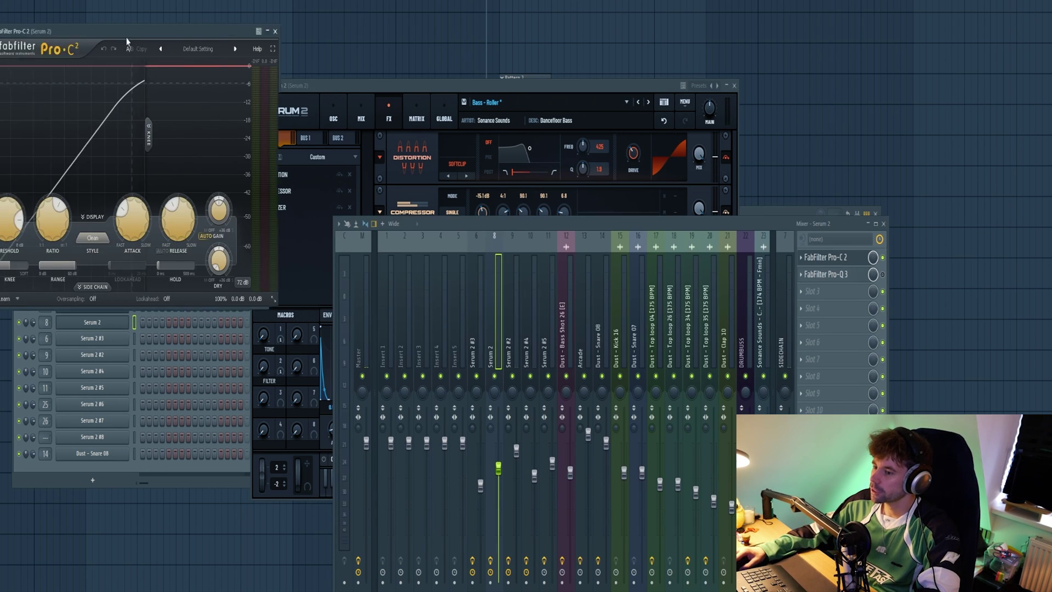
pyautogui.press('space')
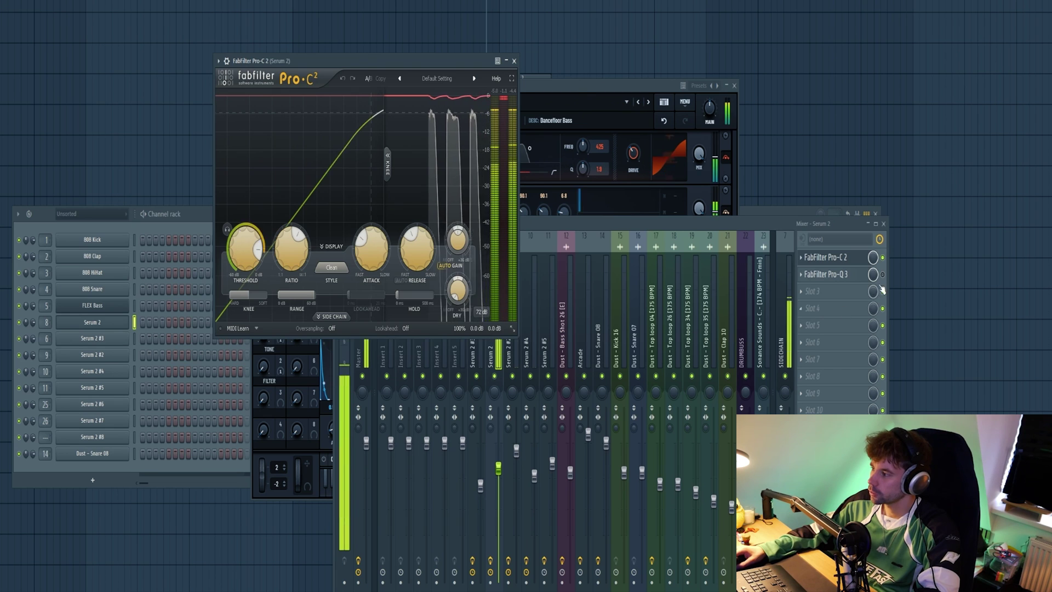
pyautogui.click(826, 274)
pyautogui.press('space')
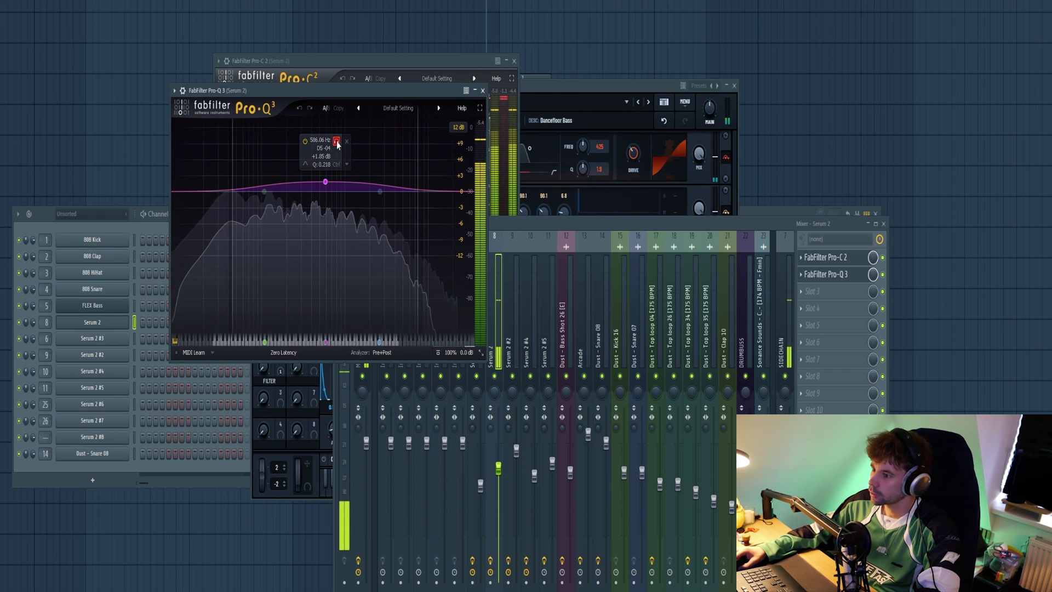
pyautogui.click(336, 141)
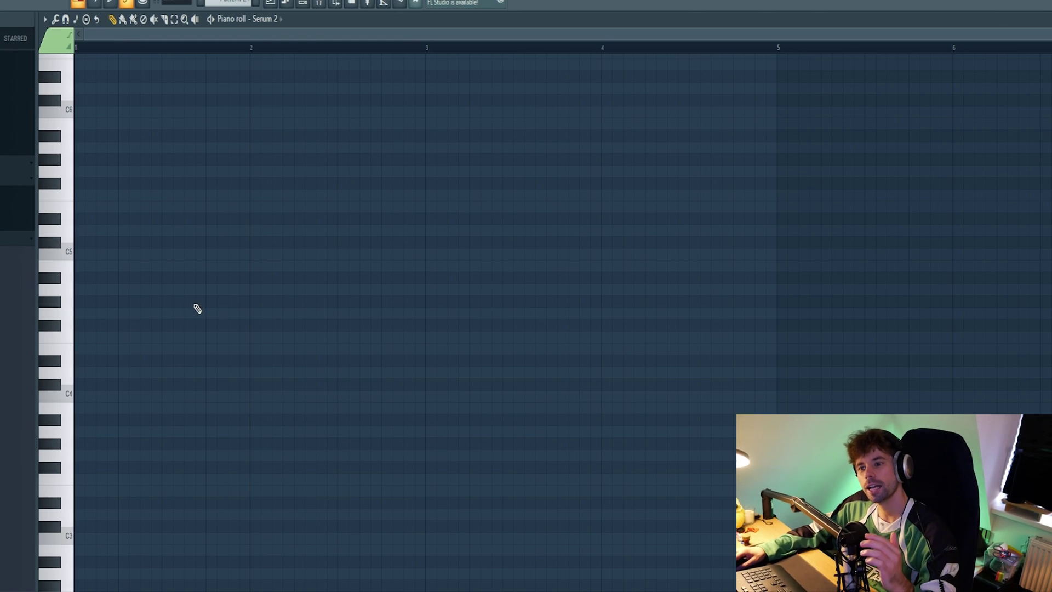
# Step: Fill bars 1 and 2 of the Serum 2 piano roll with eighth notes on E4 and play them back
pyautogui.click(79, 349)
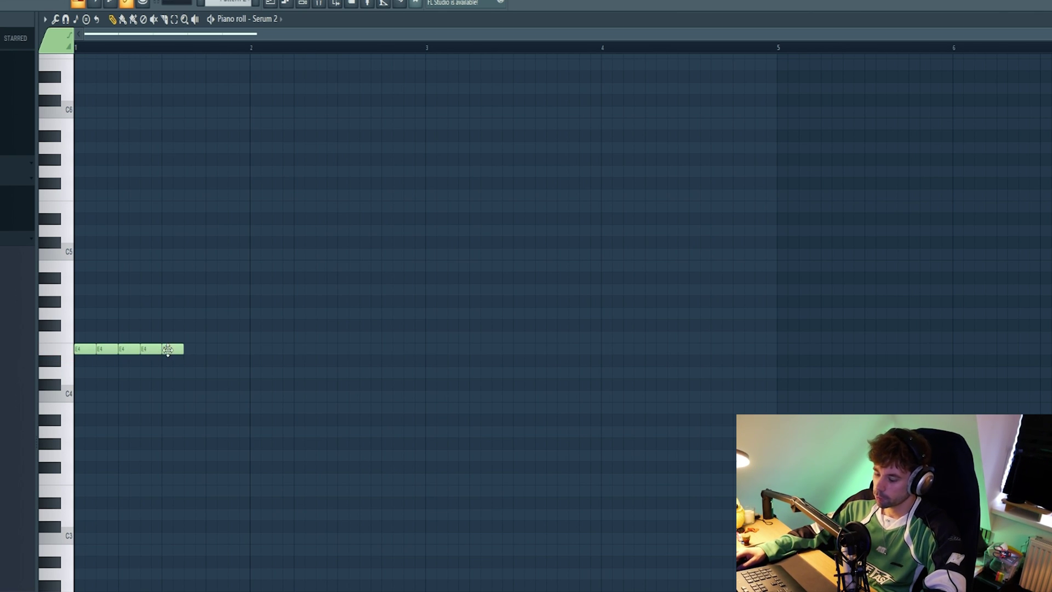
pyautogui.hotkey('ctrl', 'b')
pyautogui.hotkey('ctrl', 'a')
pyautogui.hotkey('ctrl', 'b')
pyautogui.press('space')
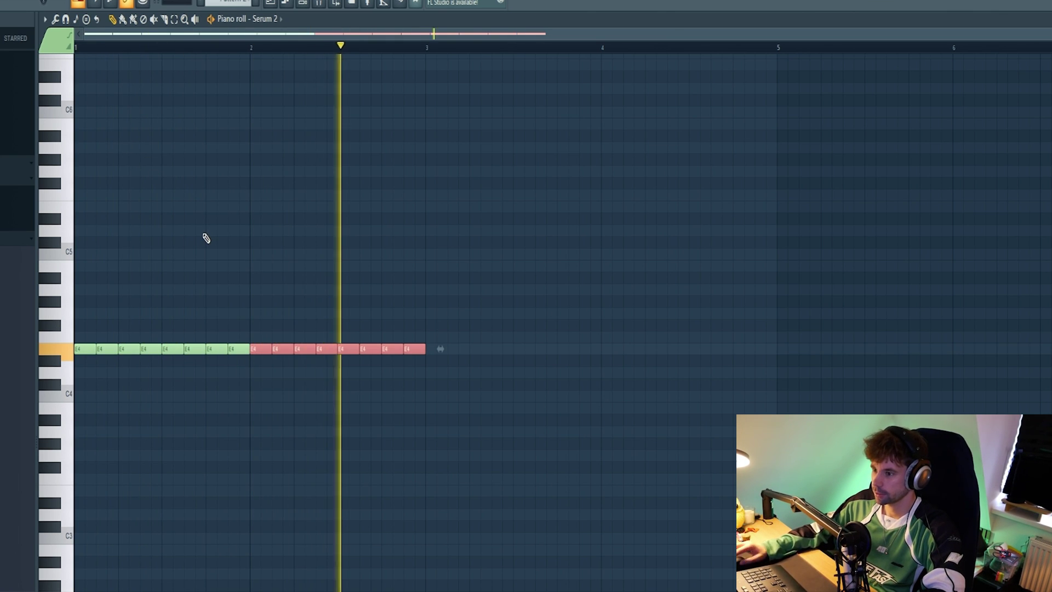
pyautogui.press('space')
# Step: Duplicate the bar of eighth notes into bar 3, lower the copy to C4 and play it back
pyautogui.hotkey('ctrl', 'b')
pyautogui.press('Down')
pyautogui.press('Down')
pyautogui.press('Down')
pyautogui.press('Down')
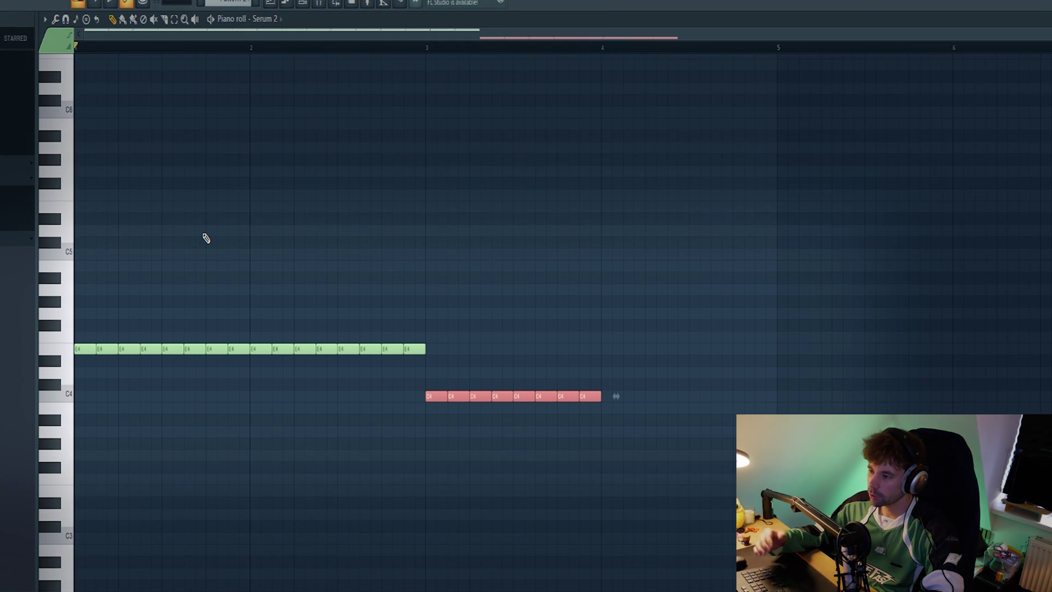
pyautogui.press('space')
# Step: Duplicate the C4 notes into bar 4 and raise the copy two semitones
pyautogui.hotkey('ctrl', 'b')
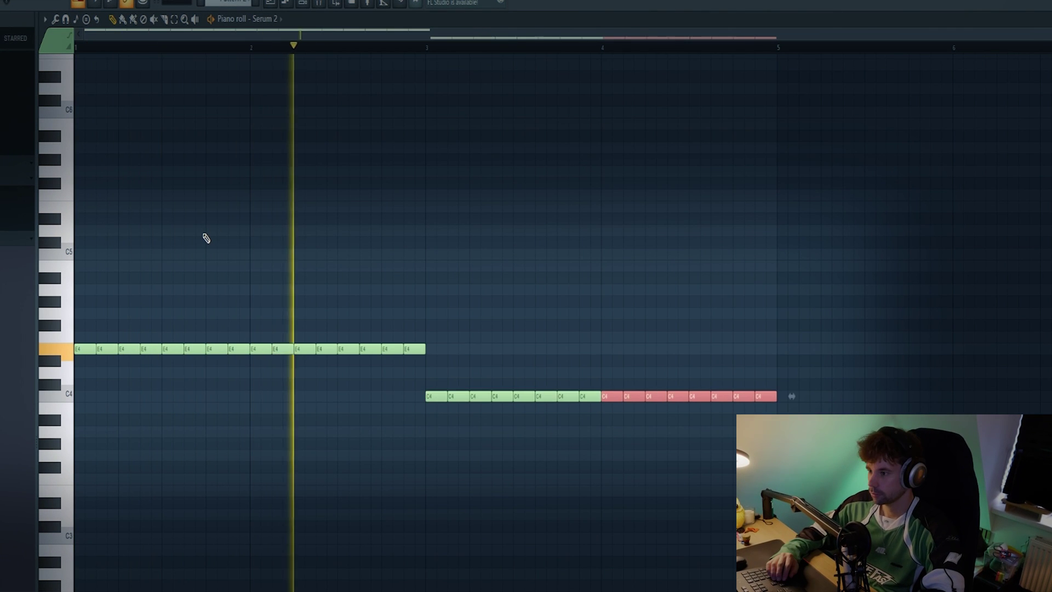
pyautogui.press('Up')
pyautogui.press('Up')
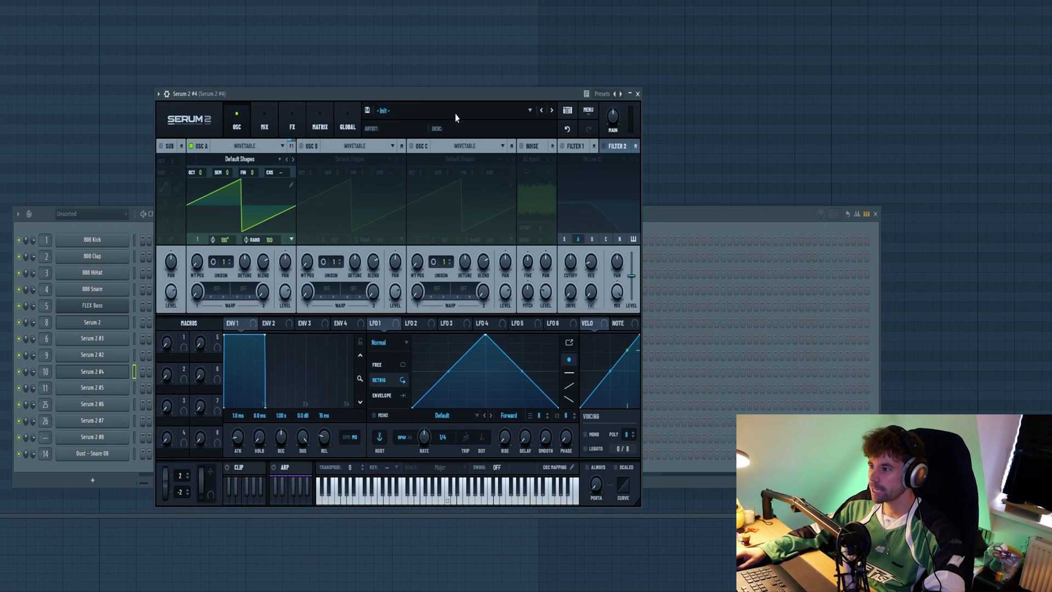
# Step: Load the Bass - Depth preset from Sonance Sounds - Dust into Serum 2 #4
pyautogui.click(456, 116)
pyautogui.moveTo(433, 187)
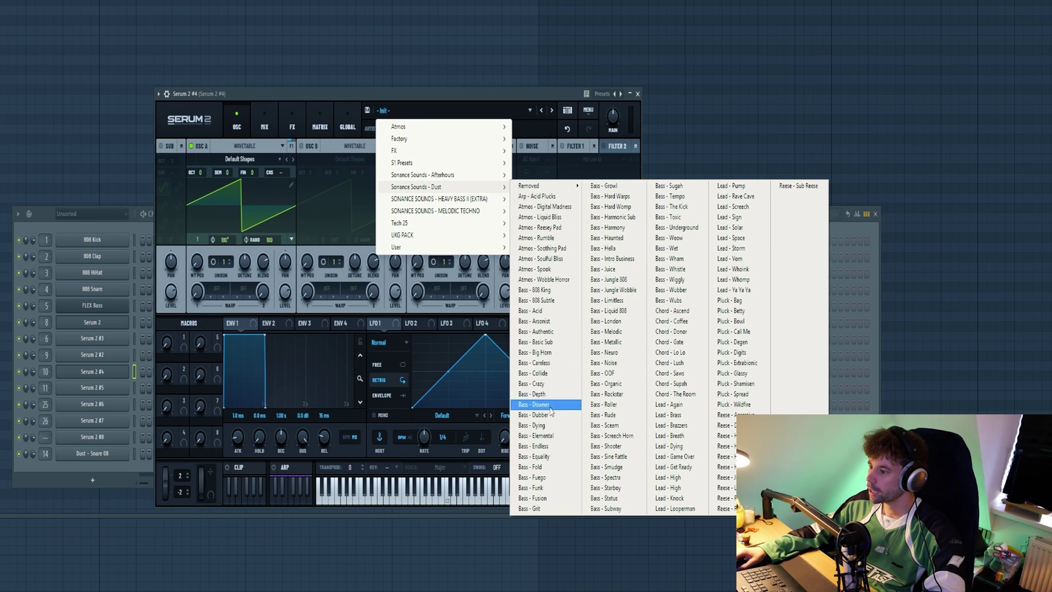
pyautogui.click(540, 376)
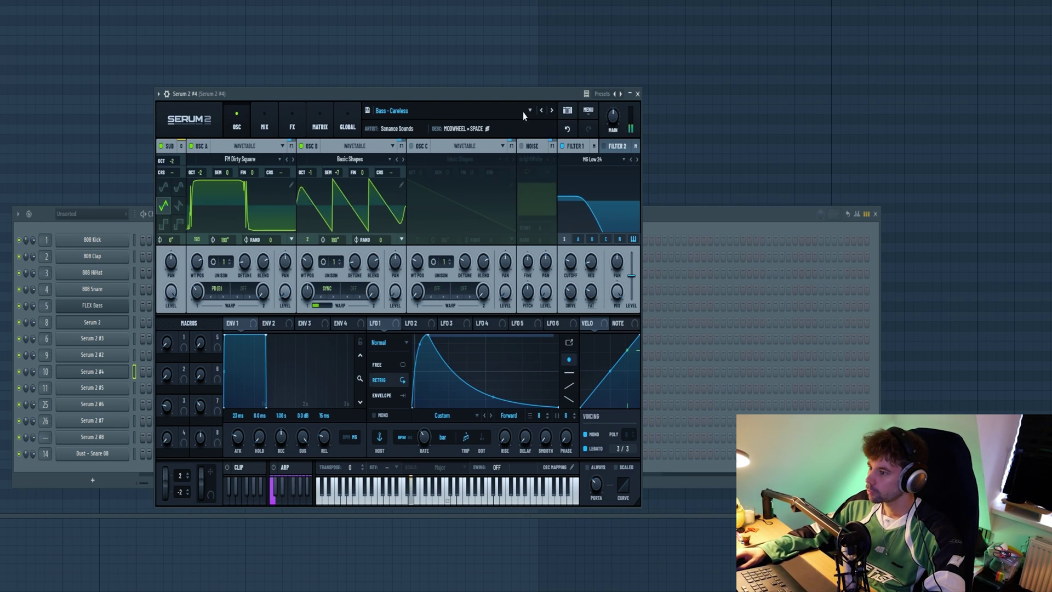
pyautogui.click(552, 111)
pyautogui.click(552, 110)
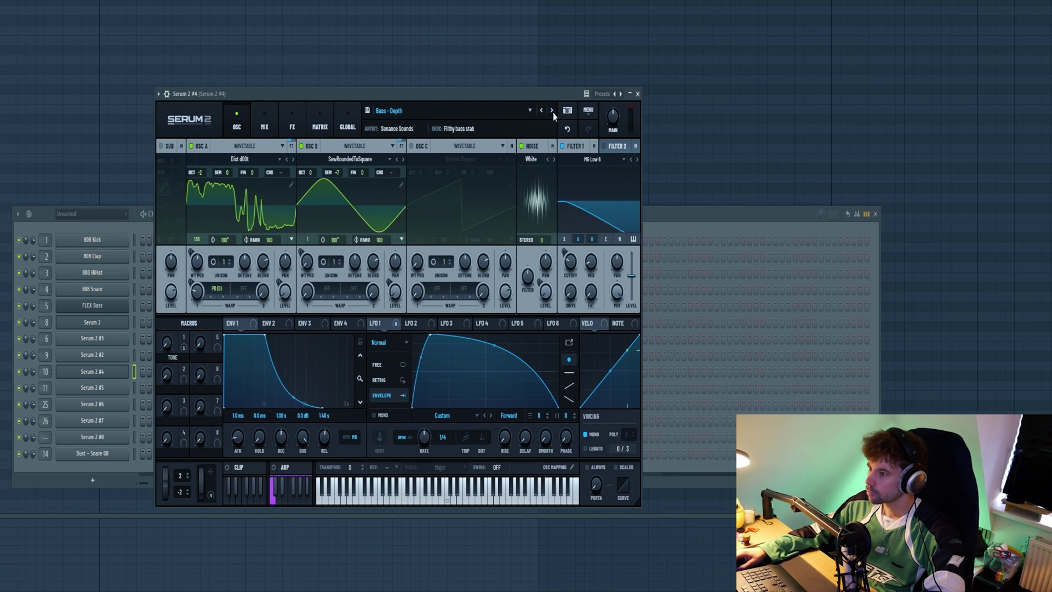
# Step: Move the Serum 2 #4 window aside and open that channel's piano roll
pyautogui.moveTo(474, 98); pyautogui.dragTo(540, 92)
pyautogui.rightClick(120, 372)
pyautogui.click(147, 372)
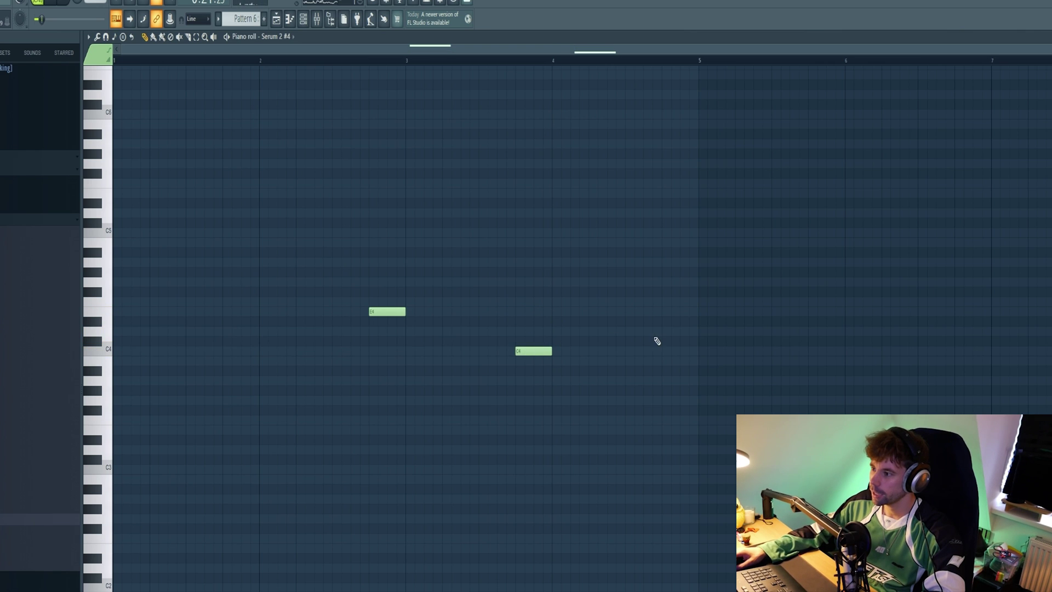
# Step: Show Pro-Q 3 and OTT on the Serum 2 #4 mixer track and enable OTT
pyautogui.press('F9')
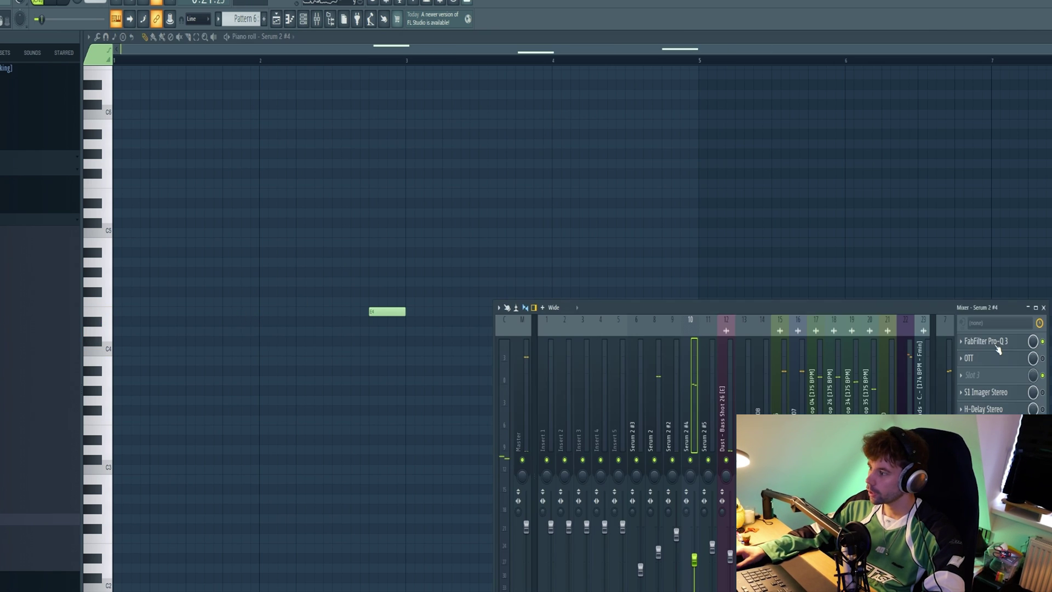
pyautogui.click(996, 345)
pyautogui.moveTo(307, 196); pyautogui.dragTo(529, 205)
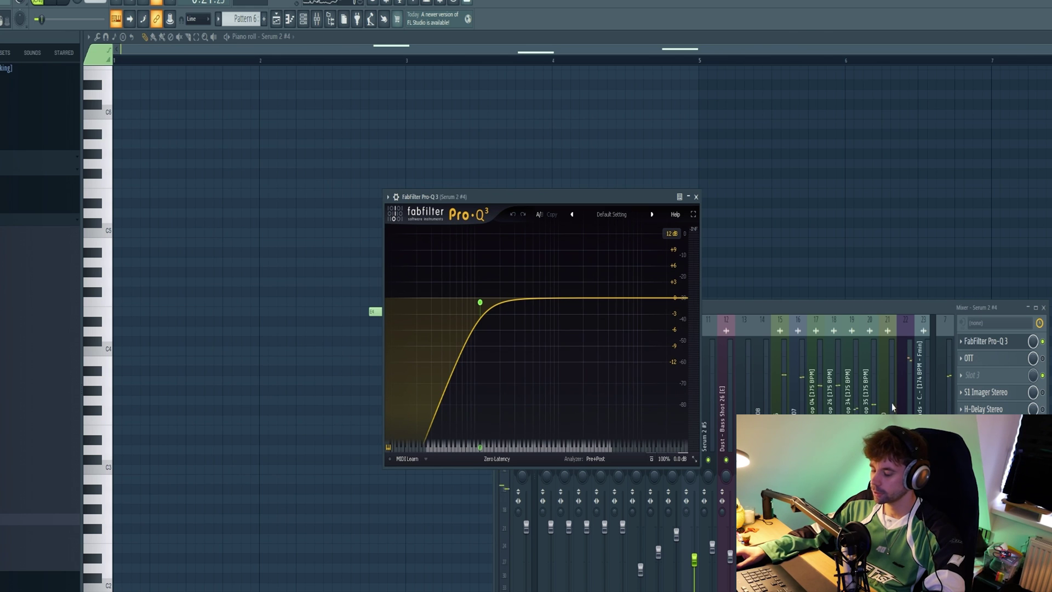
pyautogui.click(969, 357)
pyautogui.moveTo(256, 125); pyautogui.dragTo(468, 153)
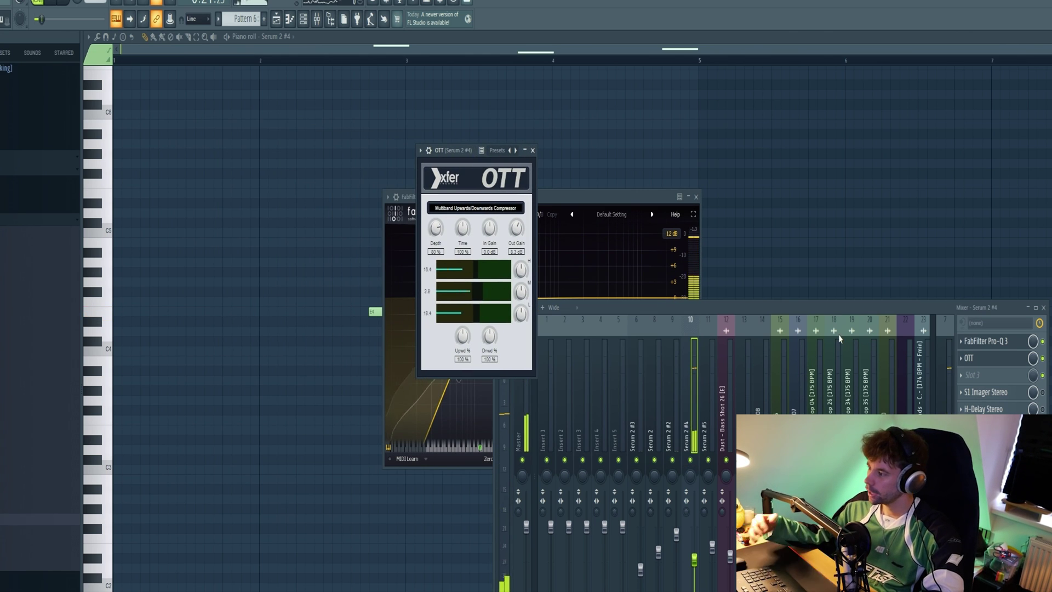
# Step: Enable the S1 Imager Stereo on the Serum 2 #4 mixer track and show its settings
pyautogui.click(1042, 392)
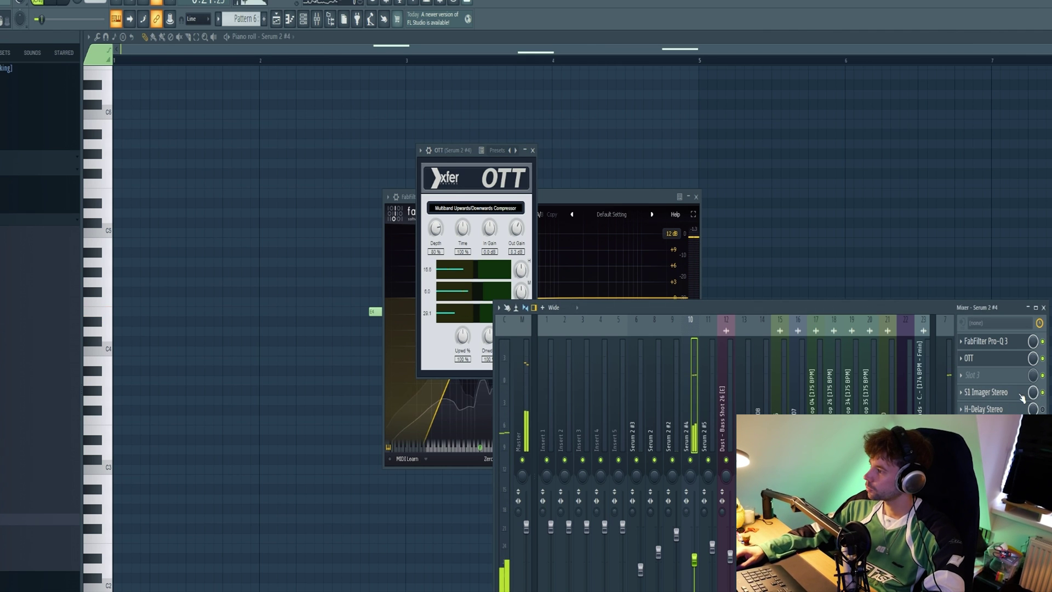
pyautogui.click(1021, 399)
pyautogui.moveTo(203, 116); pyautogui.dragTo(474, 171)
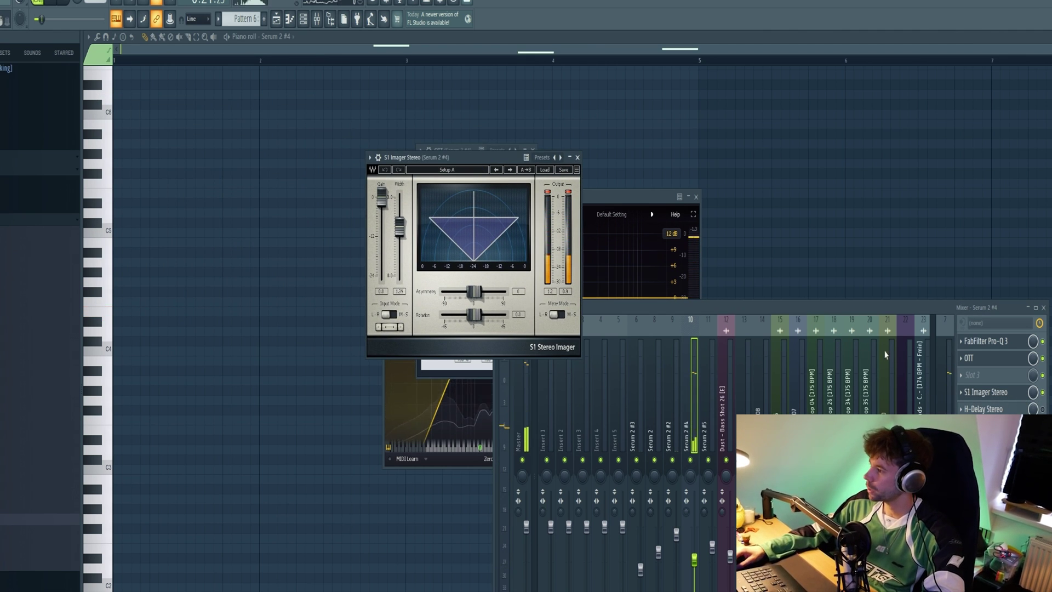
# Step: Enable H-Delay Stereo on the Serum 2 #4 mixer track and show the ValhallaRoom reverb settings
pyautogui.click(1009, 409)
pyautogui.click(1042, 409)
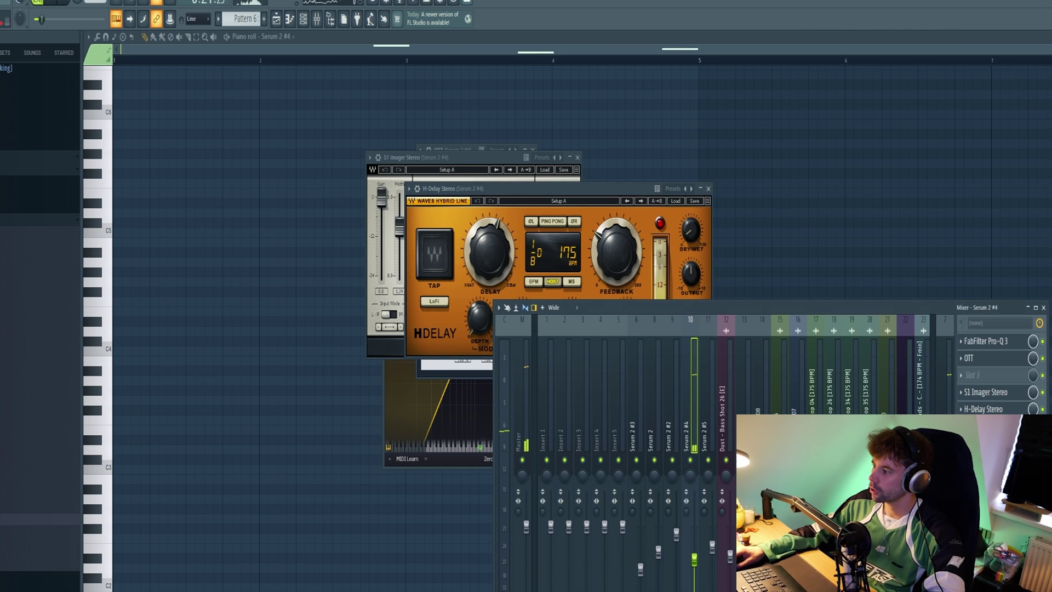
pyautogui.click(1008, 426)
pyautogui.moveTo(235, 138); pyautogui.dragTo(518, 189)
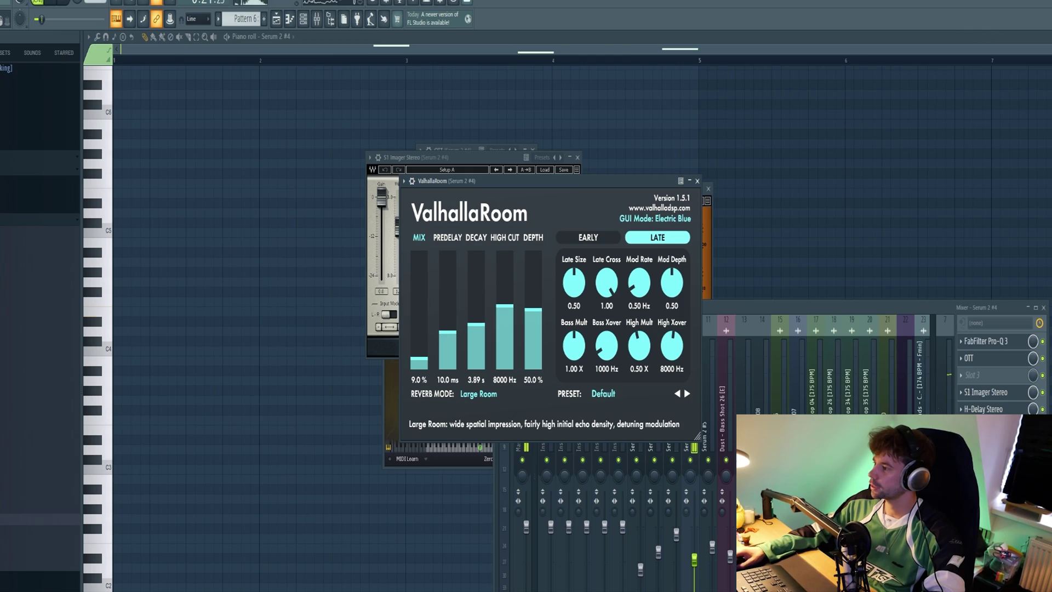
# Step: Play the arrangement in the playlist from just before bar 17 with Patterns 2 and 6 included
pyautogui.click(275, 19)
pyautogui.press('space')
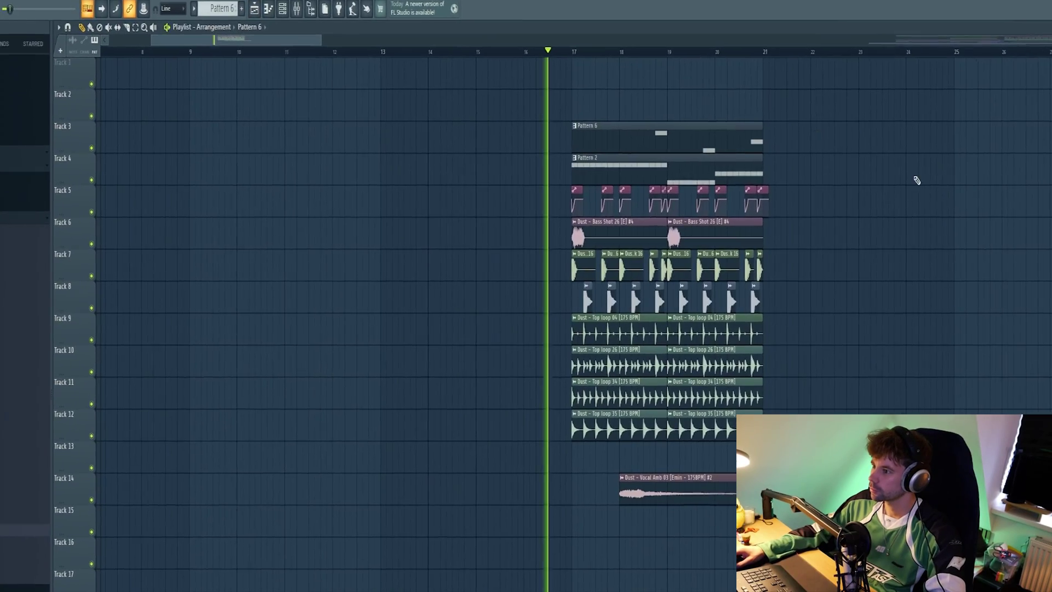
# Step: Load the Bass - Depth preset in Serum 2 #3 for Pattern 2
pyautogui.scroll(1, 877, 247)
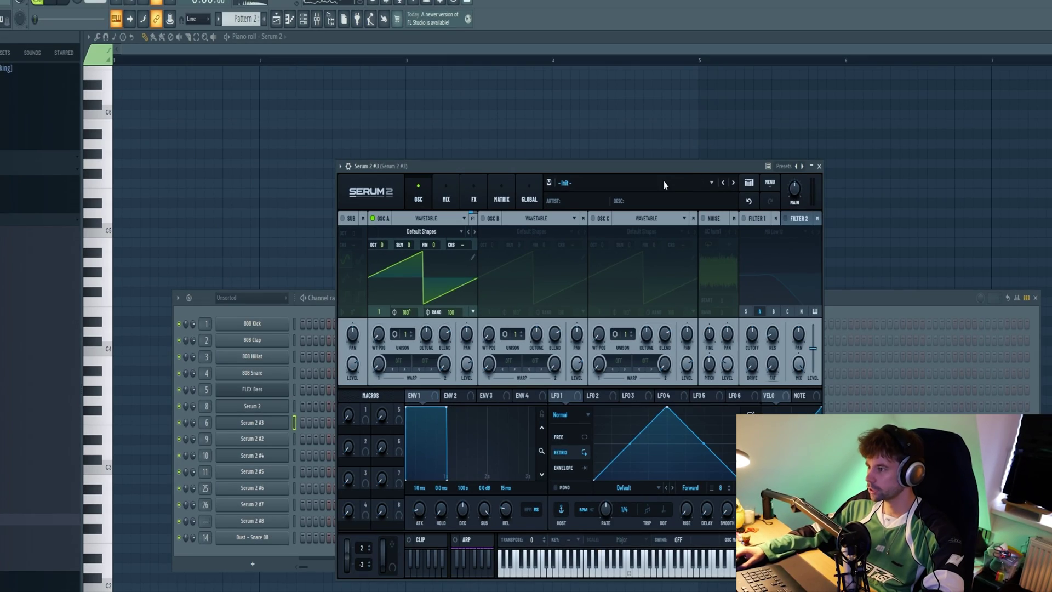
pyautogui.click(663, 185)
pyautogui.moveTo(679, 233)
pyautogui.click(711, 499)
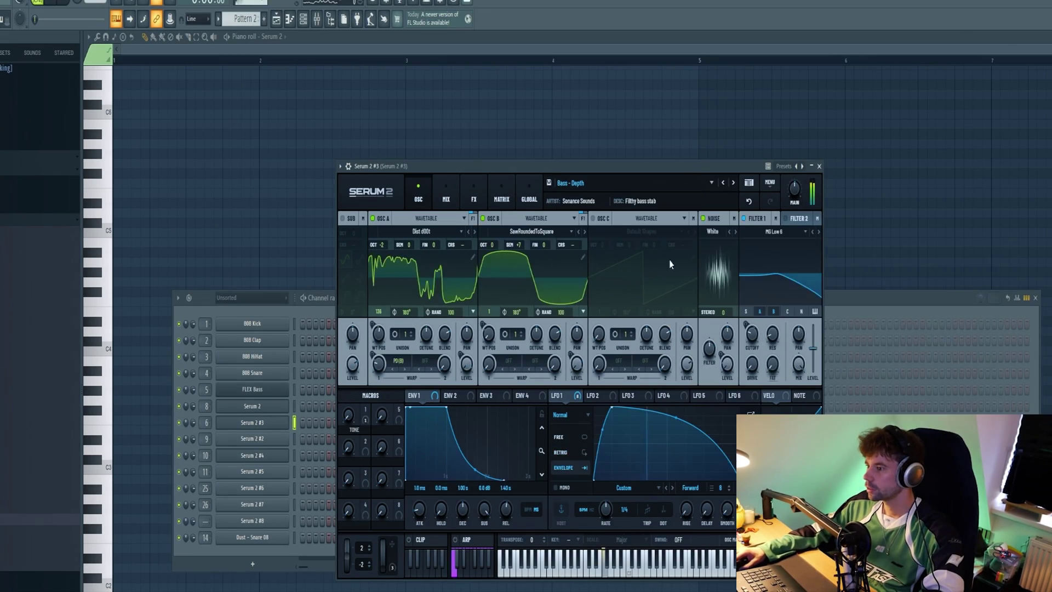
pyautogui.click(734, 183)
pyautogui.click(154, 351)
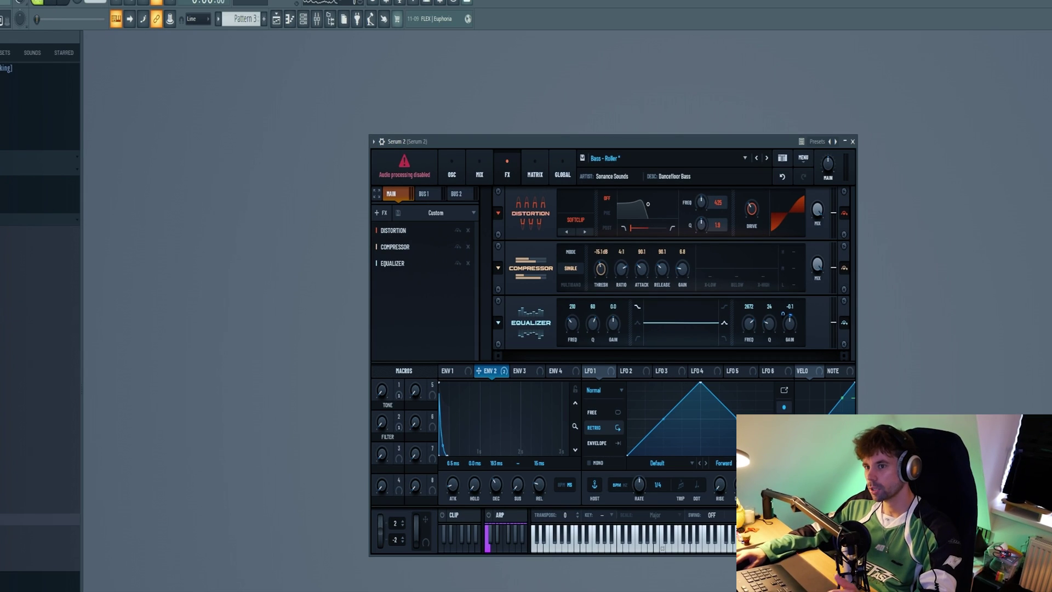
# Step: Play Pattern 3 and raise the Filter macro of the Bass - Roller preset in Serum 2
pyautogui.press('space')
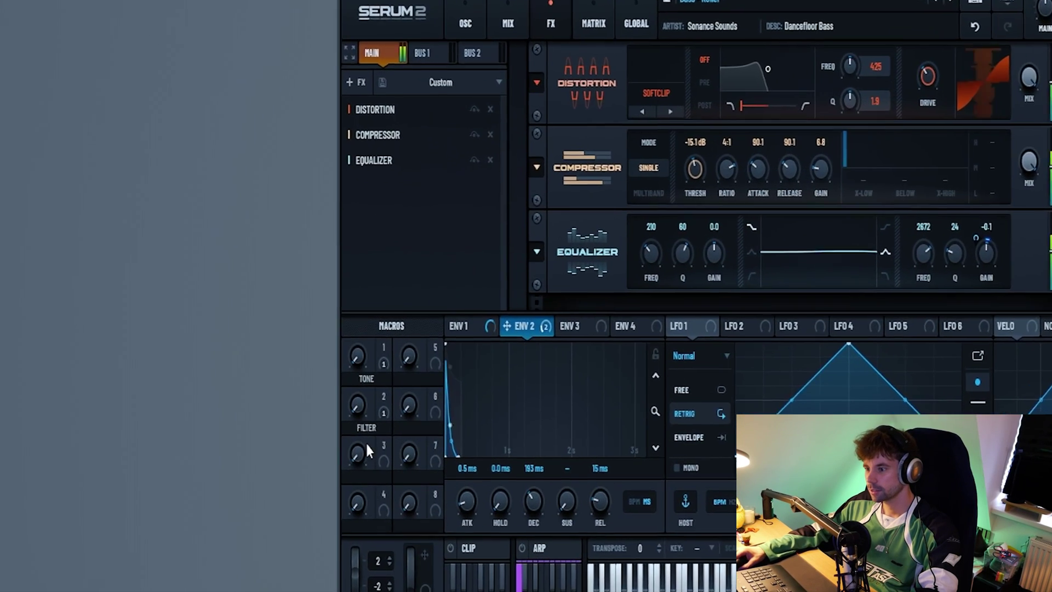
pyautogui.moveTo(382, 423); pyautogui.dragTo(382, 415)
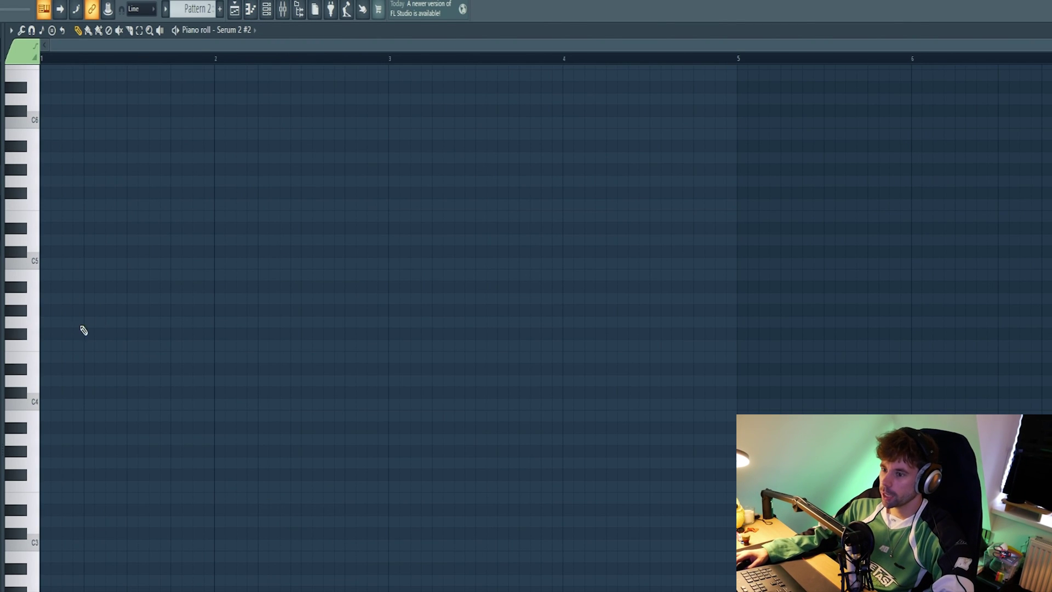
# Step: Draw a short B4 note and a short A4 note in bar 1 of the Serum 2 #2 pattern and play it back
pyautogui.click(114, 356)
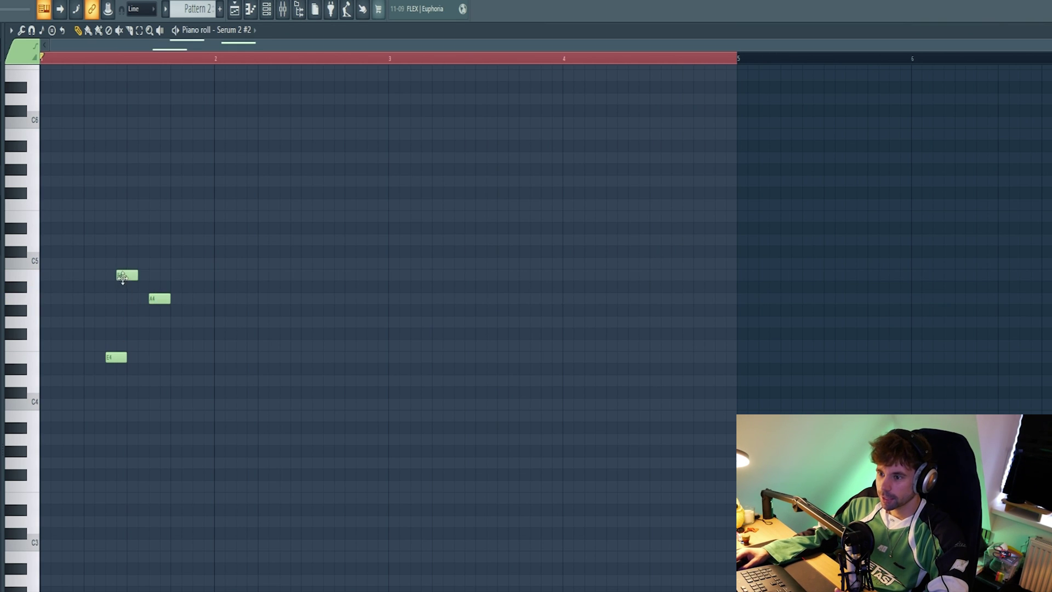
pyautogui.press('space')
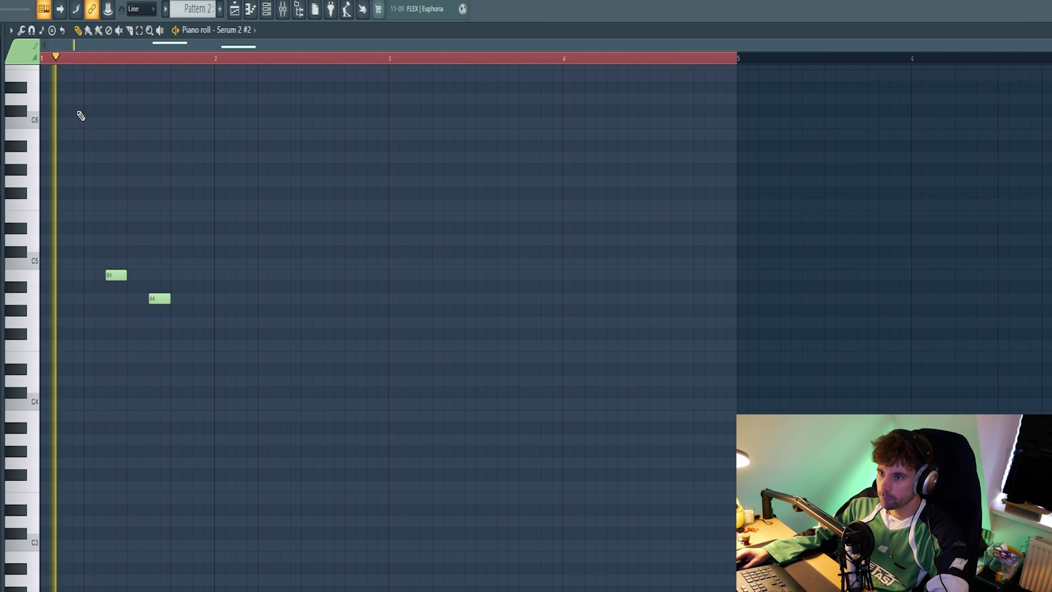
pyautogui.press('space')
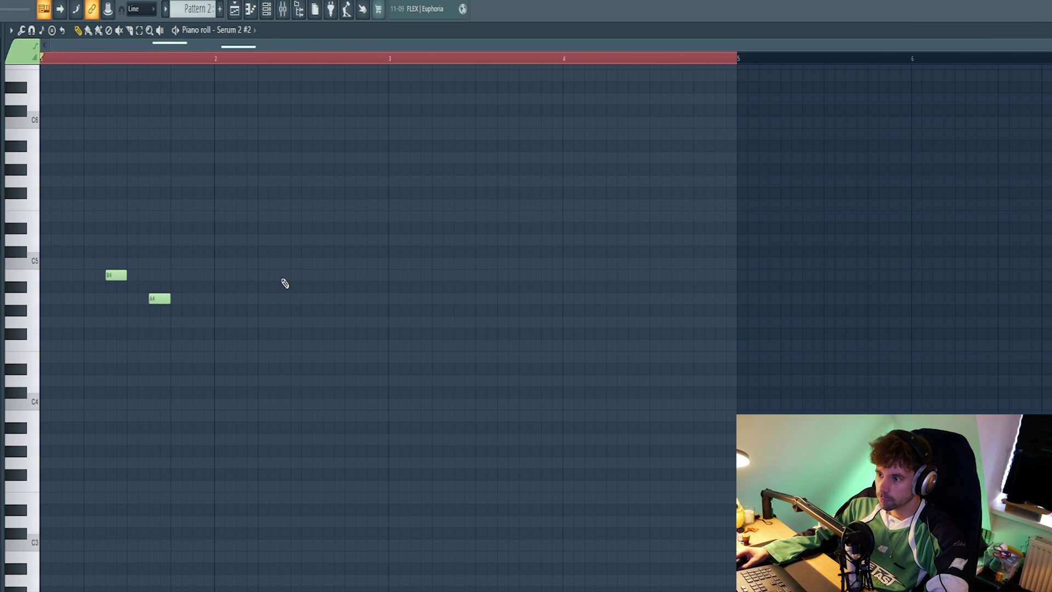
# Step: Copy the two notes into bar 2 and rework them as B4, C5, A4, playing the pattern back to check
pyautogui.press('space')
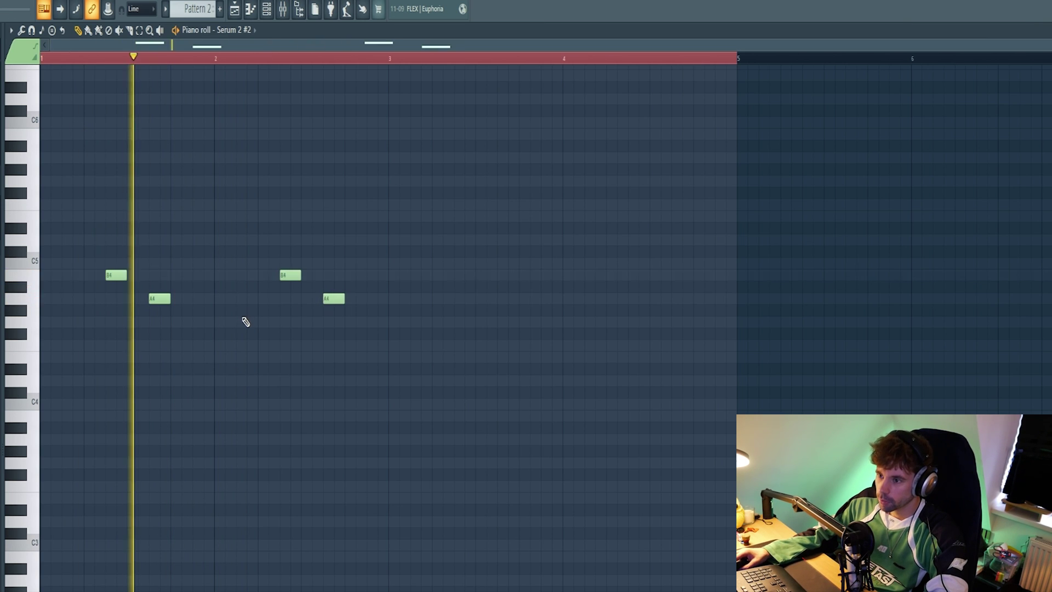
pyautogui.press('space')
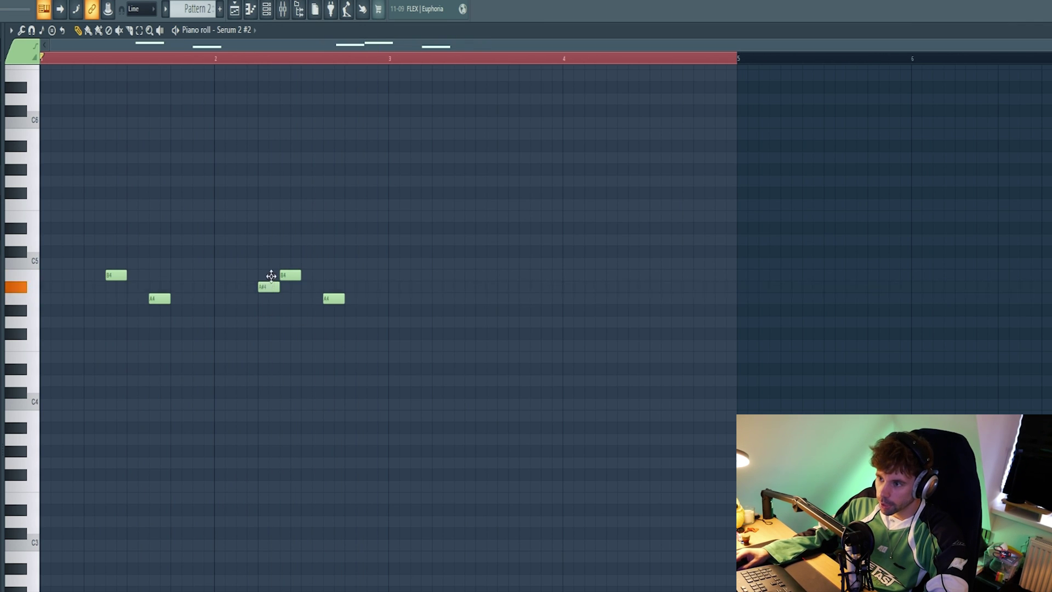
pyautogui.press('space')
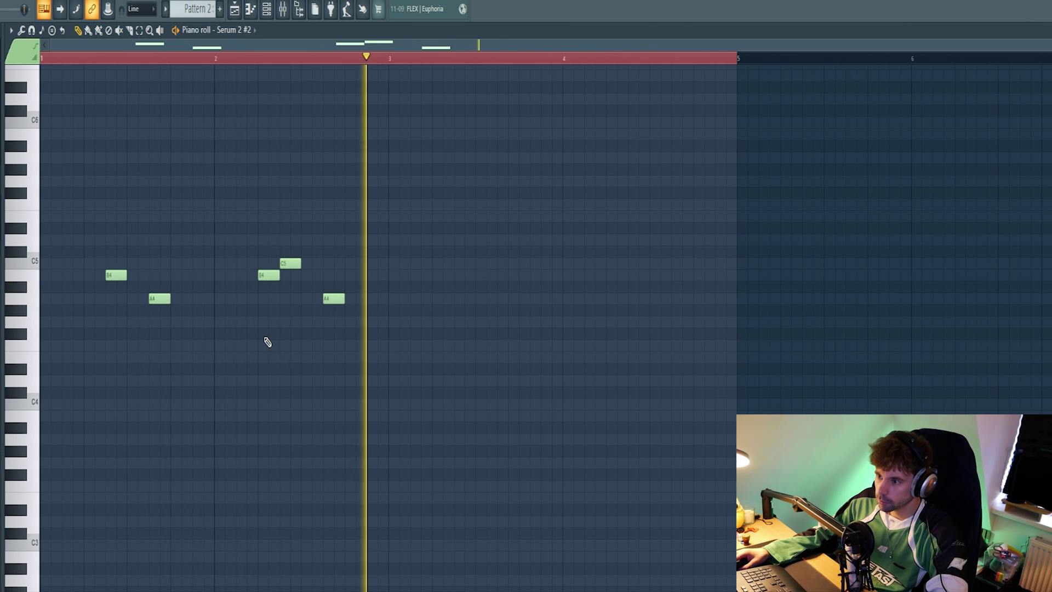
pyautogui.press('space')
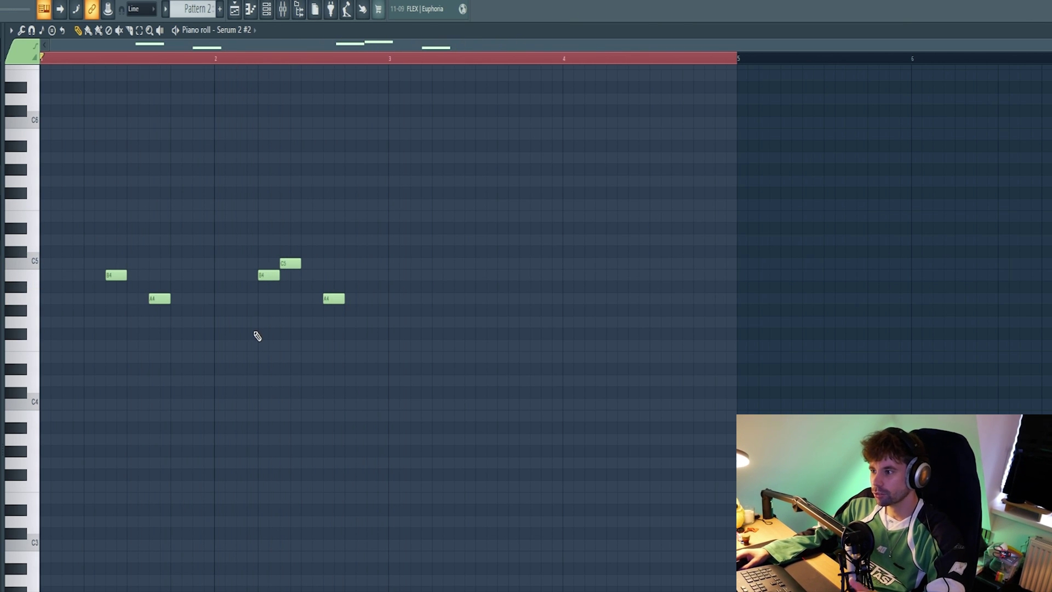
# Step: Add E4 notes beneath the phrases in bars 1 and 2 and copy the melody into bars 3 and 4 at lower pitches
pyautogui.click(123, 334)
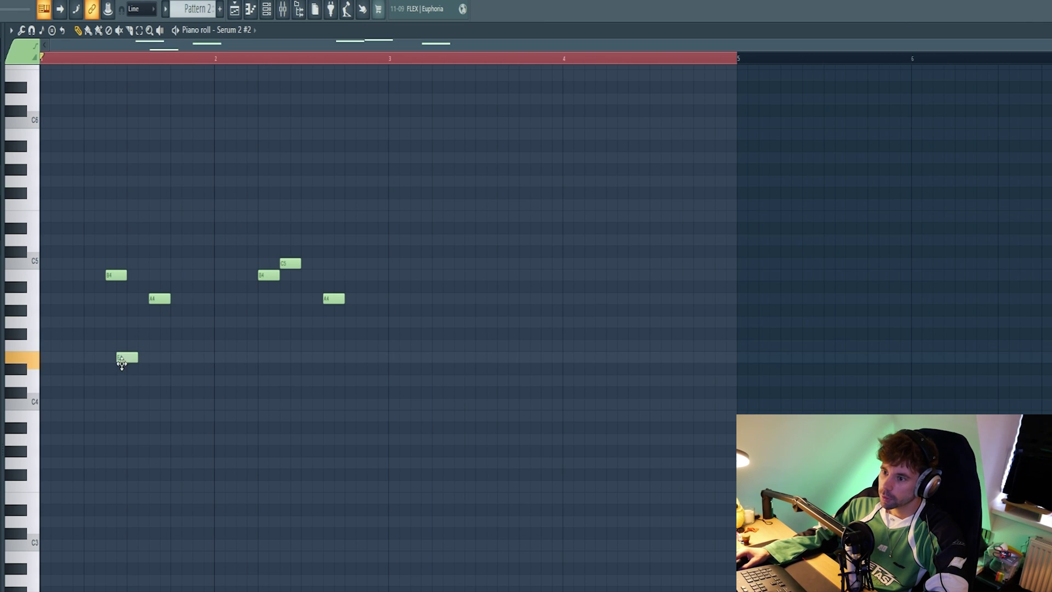
pyautogui.moveTo(171, 223); pyautogui.dragTo(478, 390)
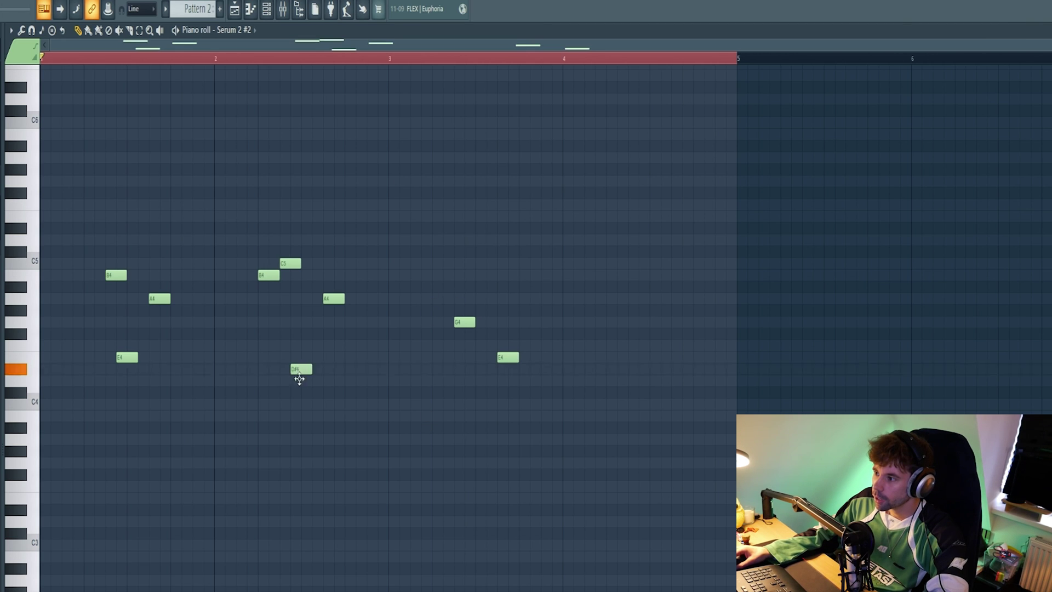
pyautogui.moveTo(347, 371); pyautogui.dragTo(263, 256)
pyautogui.moveTo(301, 357); pyautogui.dragTo(647, 381)
pyautogui.rightClick(648, 381)
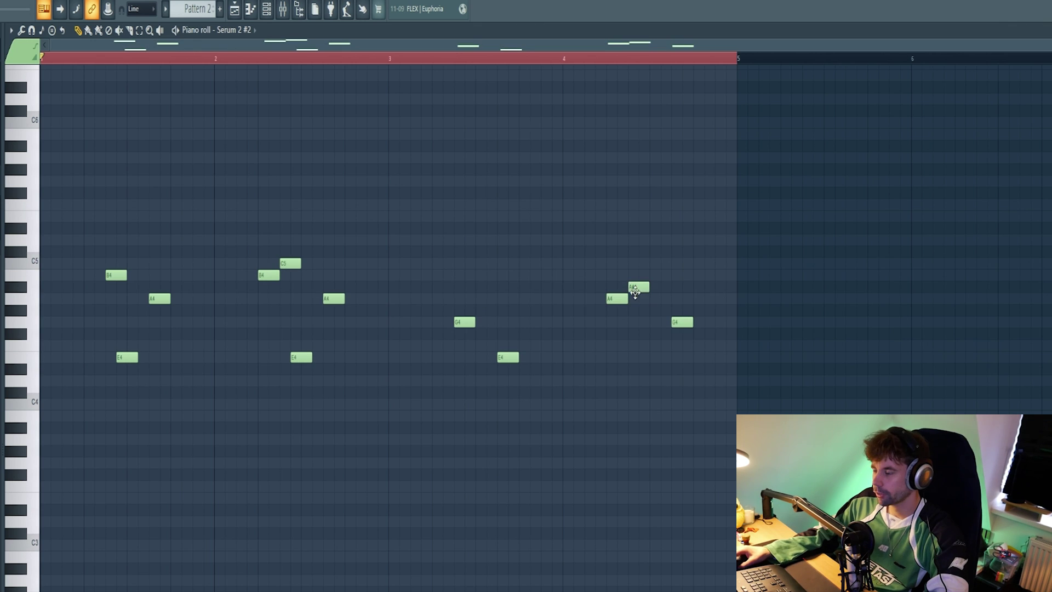
# Step: Raise bar 4's second note to B4 and lower its last note to E4, playing back from within bar 3
pyautogui.moveTo(634, 290); pyautogui.dragTo(634, 278)
pyautogui.click(498, 57)
pyautogui.press('space')
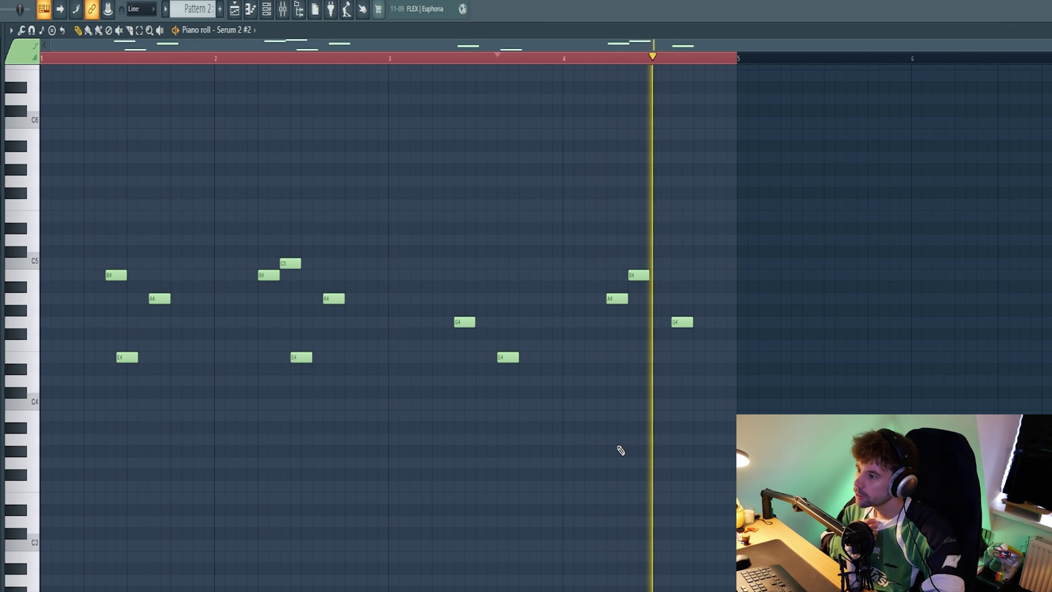
pyautogui.press('space')
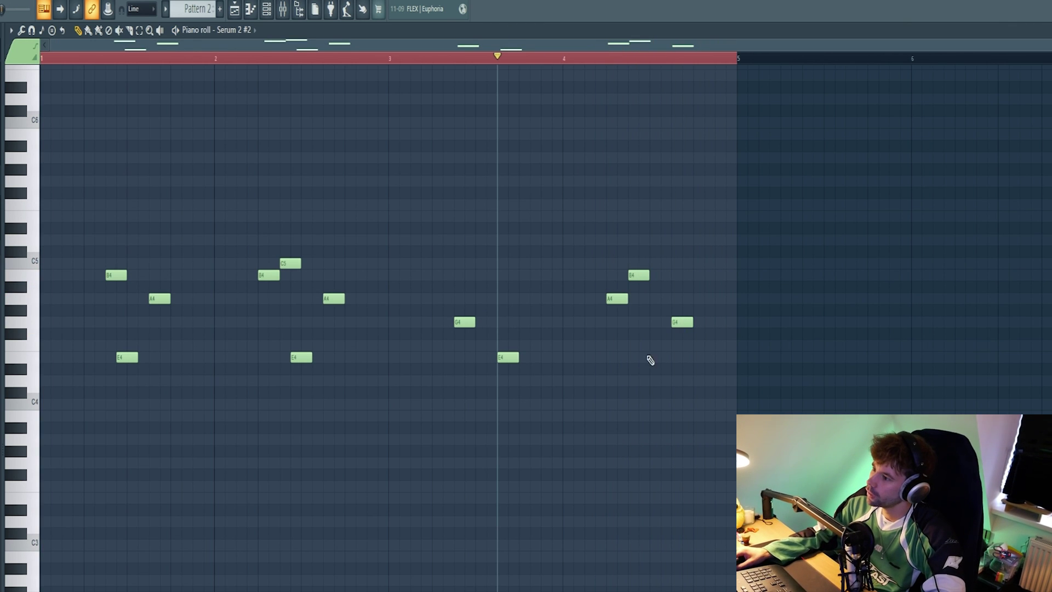
pyautogui.press('space')
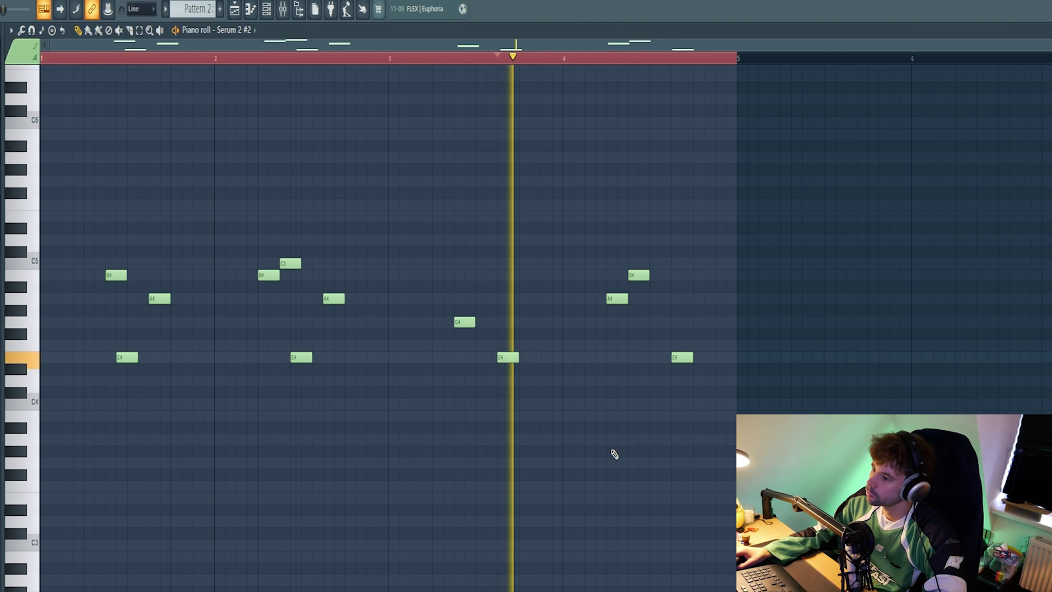
pyautogui.press('space')
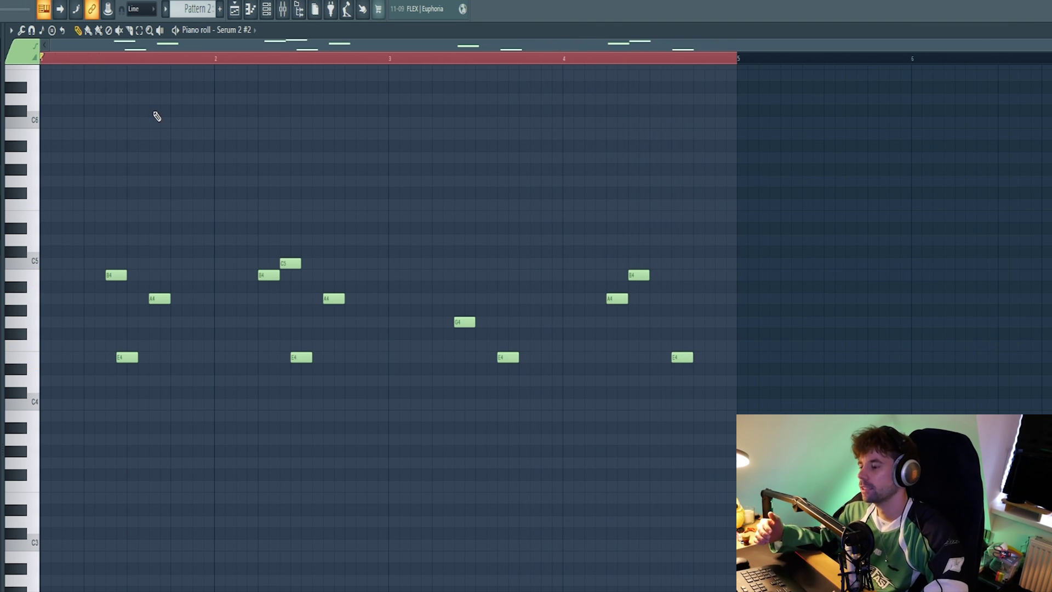
# Step: Audition the 227 Hz and 7929 Hz bands of Pro-Q 3 on the Serum 2 #2 track in isolation during playback
pyautogui.press('space')
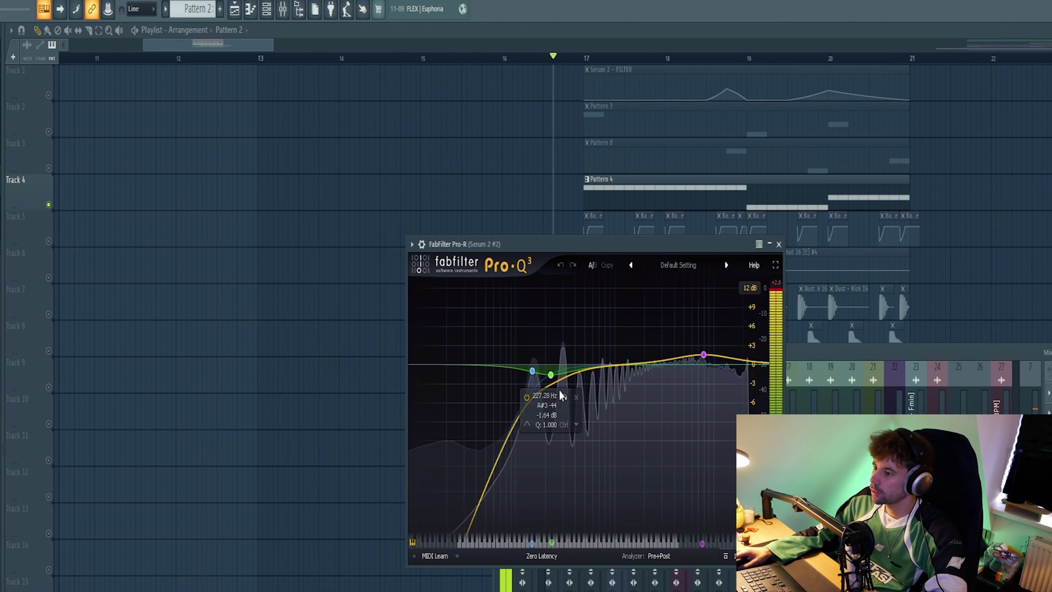
pyautogui.click(561, 395)
pyautogui.click(719, 310)
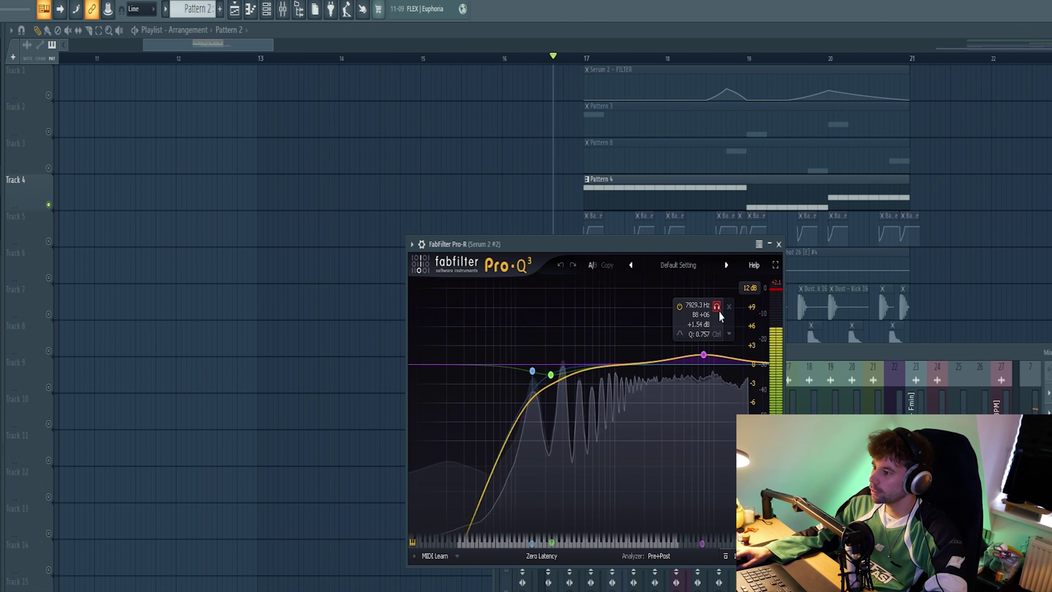
pyautogui.click(717, 310)
# Step: Show the OTT, H-Delay, Pro-R and ValhallaRoom settings on the Serum 2 #2 mixer track while playing the arrangement
pyautogui.press('F9')
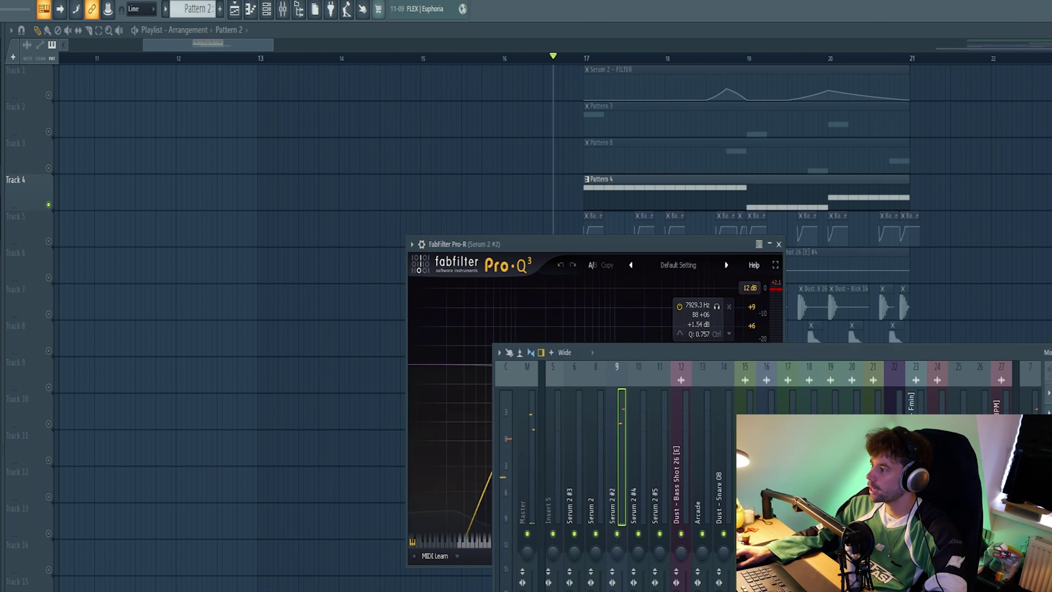
pyautogui.moveTo(75, 113); pyautogui.dragTo(525, 245)
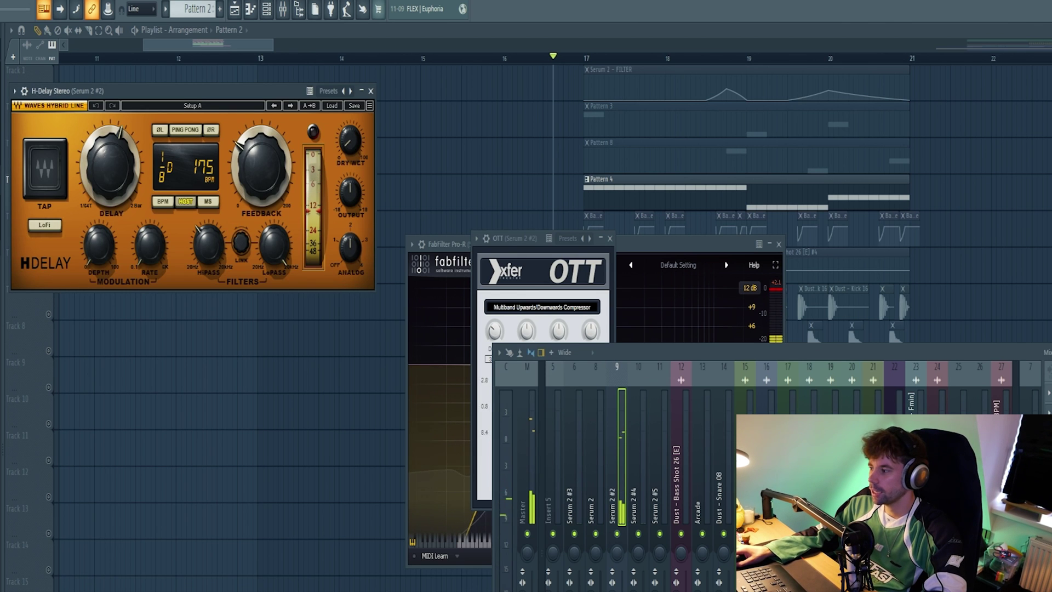
pyautogui.moveTo(200, 149); pyautogui.dragTo(452, 209)
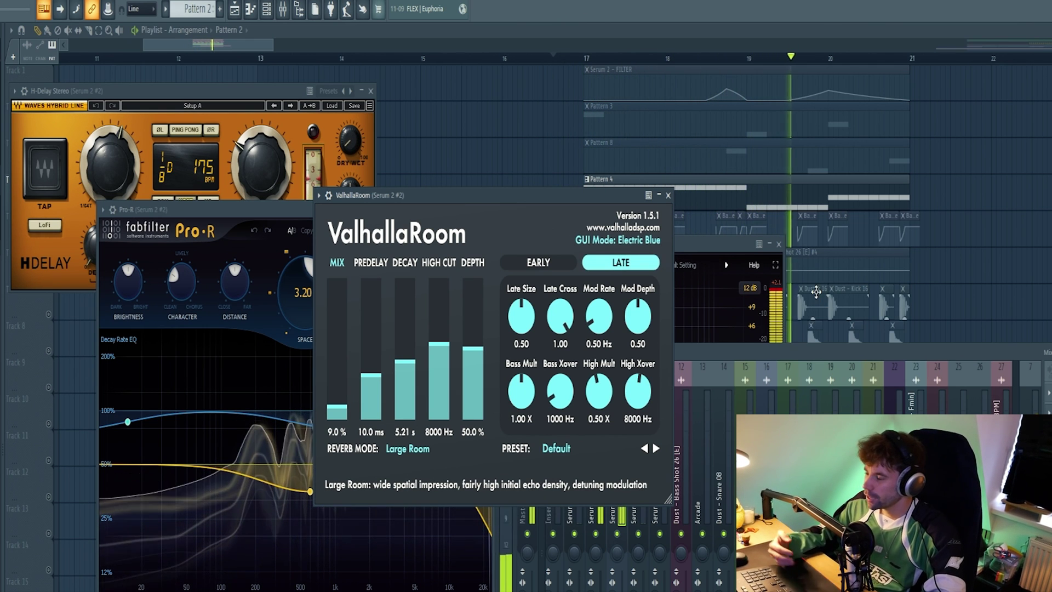
pyautogui.press('space')
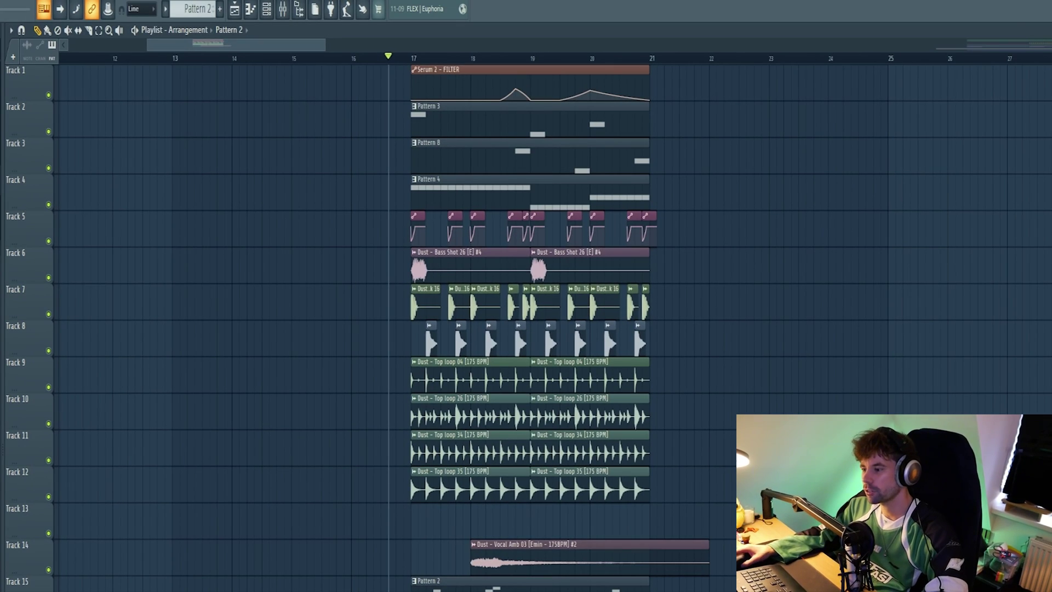
# Step: Duplicate all playlist clips from bars 17–21 into bars 21–25 and play the arrangement
pyautogui.moveTo(764, 590); pyautogui.dragTo(370, 41)
pyautogui.keyDown('shift'); pyautogui.moveTo(445, 193); pyautogui.dragTo(686, 207); pyautogui.keyUp('shift')
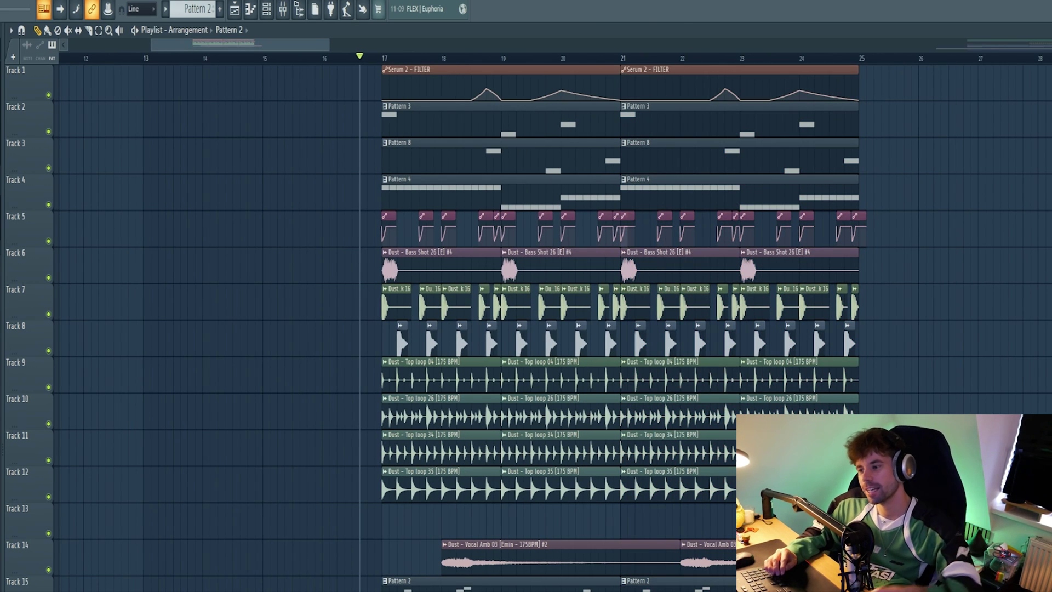
pyautogui.press('space')
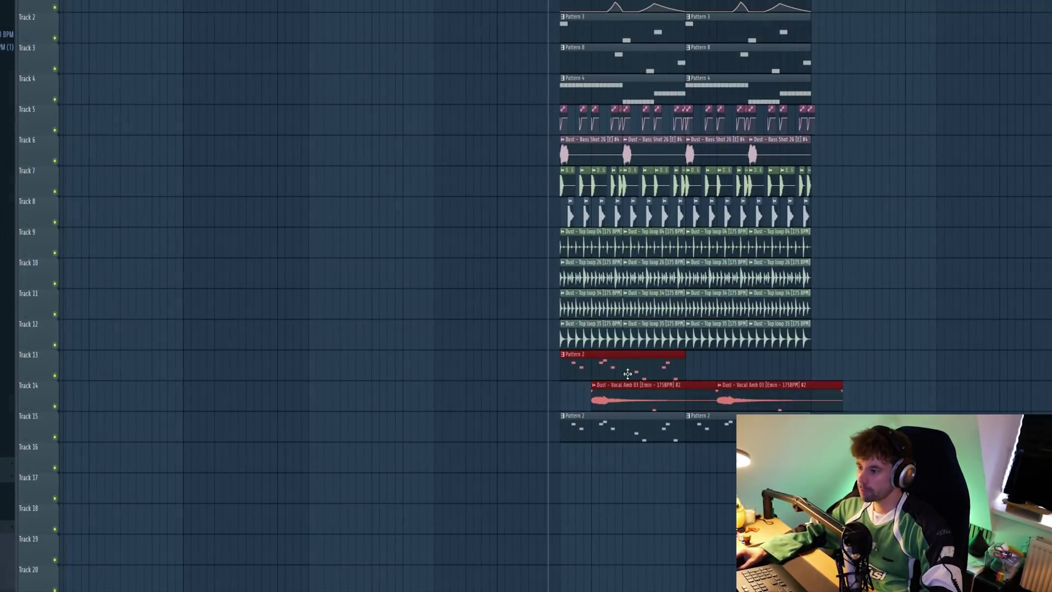
# Step: Repeat the Vocal Amb 03 clips ahead of the drop on Track 14, place Dust - Ambience 01 on Track 17, and play the intro
pyautogui.moveTo(624, 358); pyautogui.dragTo(363, 362)
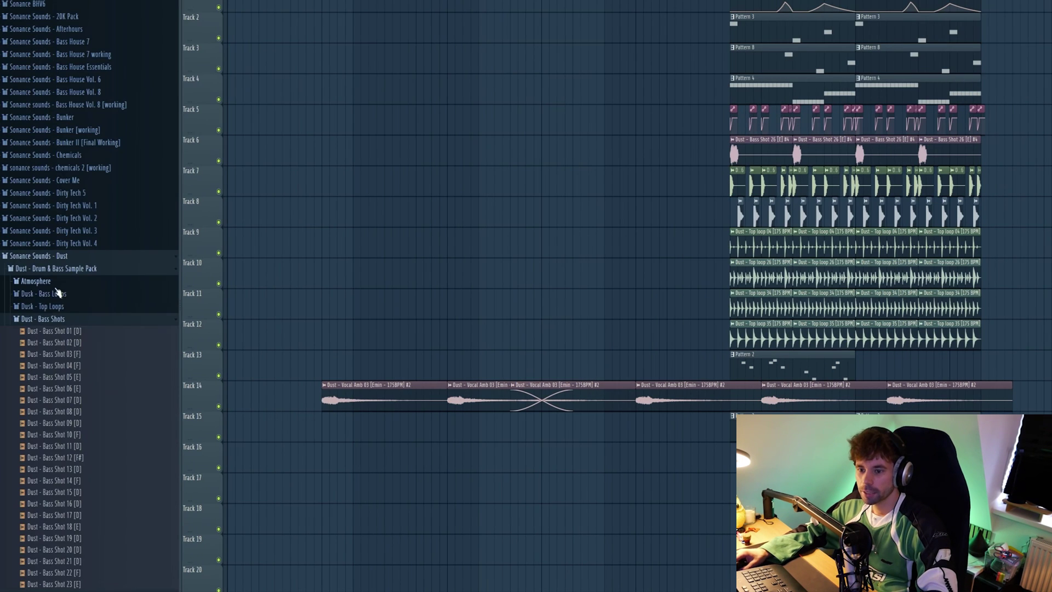
pyautogui.click(54, 282)
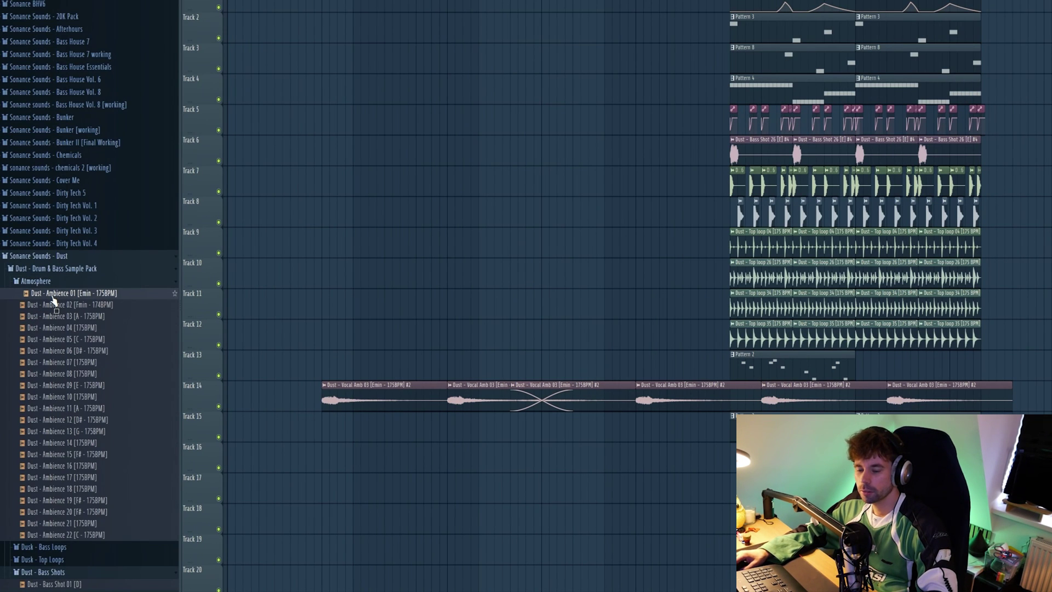
pyautogui.moveTo(174, 328); pyautogui.dragTo(351, 329)
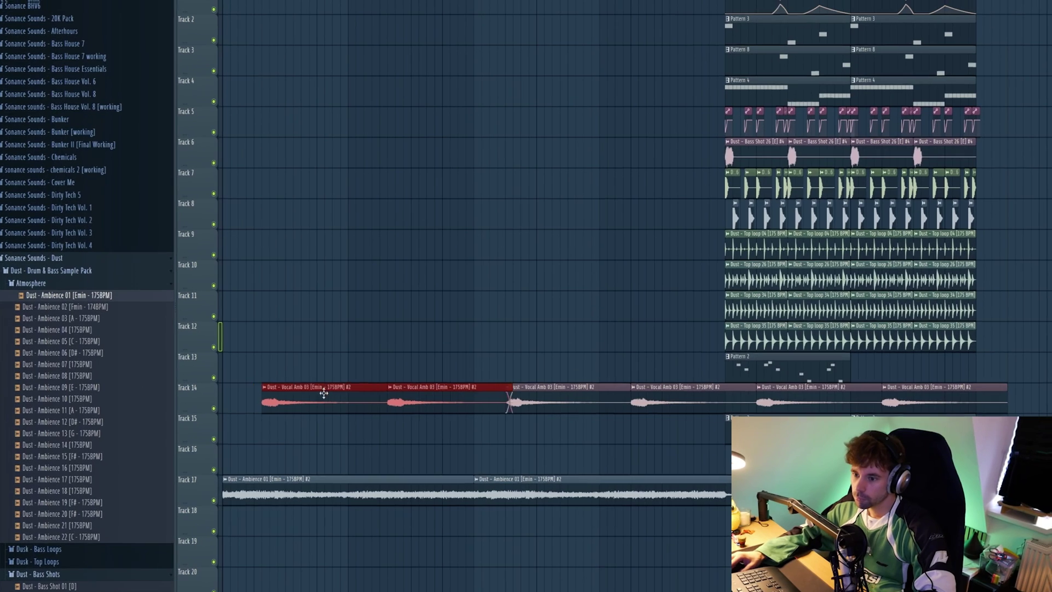
pyautogui.moveTo(324, 393); pyautogui.dragTo(316, 393)
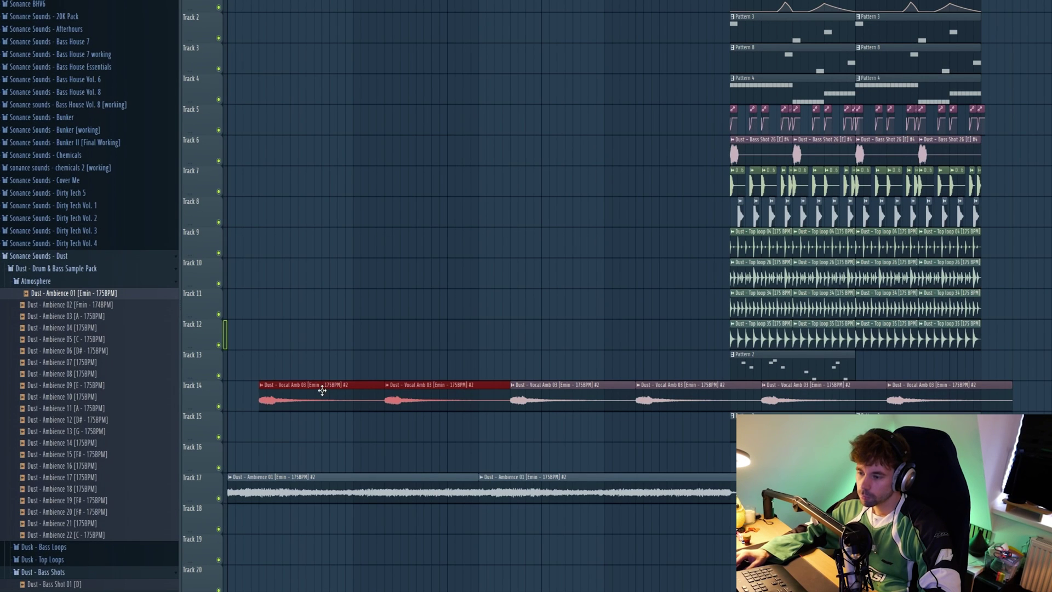
pyautogui.press('space')
pyautogui.keyDown('ctrl'); pyautogui.click(474, 467); pyautogui.keyUp('ctrl')
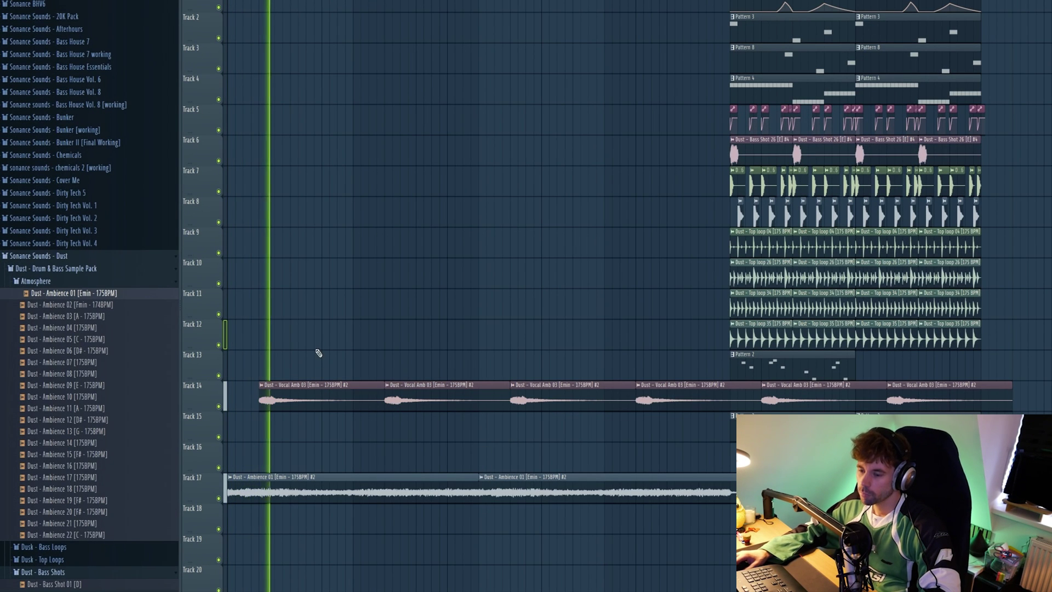
pyautogui.press('space')
# Step: Shift every clip in the playlist four bars later
pyautogui.hotkey('ctrl', 'a')
pyautogui.moveTo(258, 489); pyautogui.dragTo(383, 490)
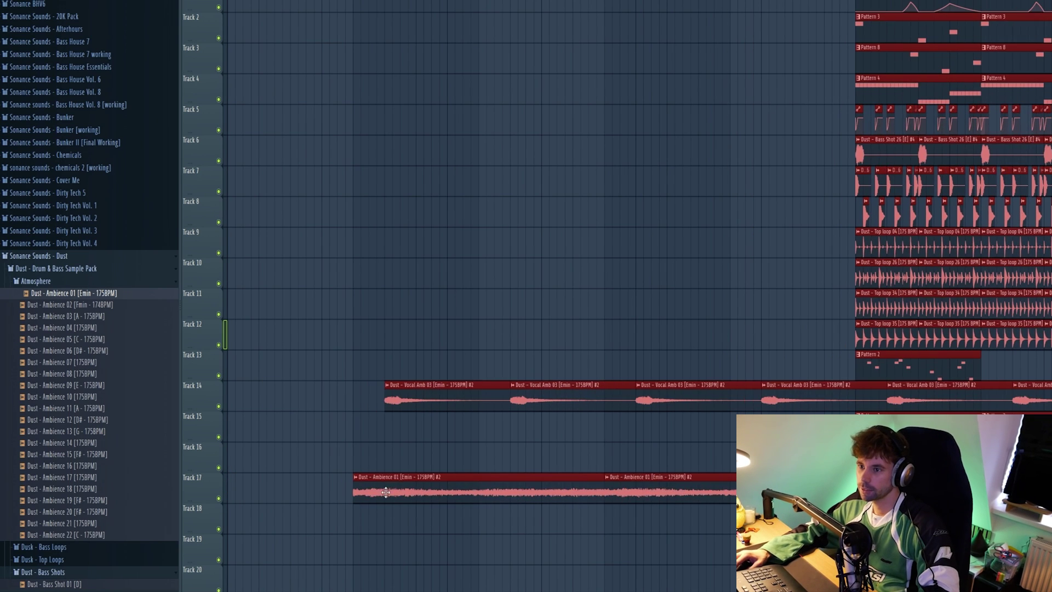
pyautogui.click(388, 446)
# Step: Place Dust - FX 42 on Track 16 at the start of the ambience and nudge the first Vocal Amb 03 clip slightly earlier
pyautogui.scroll(-10, 71, 291)
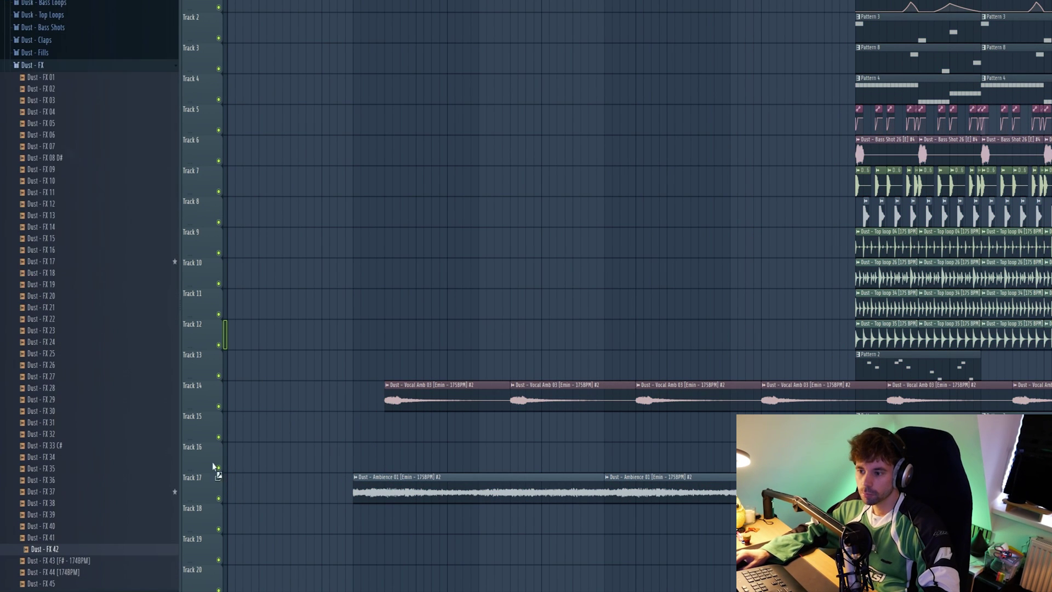
pyautogui.moveTo(44, 549); pyautogui.dragTo(351, 449)
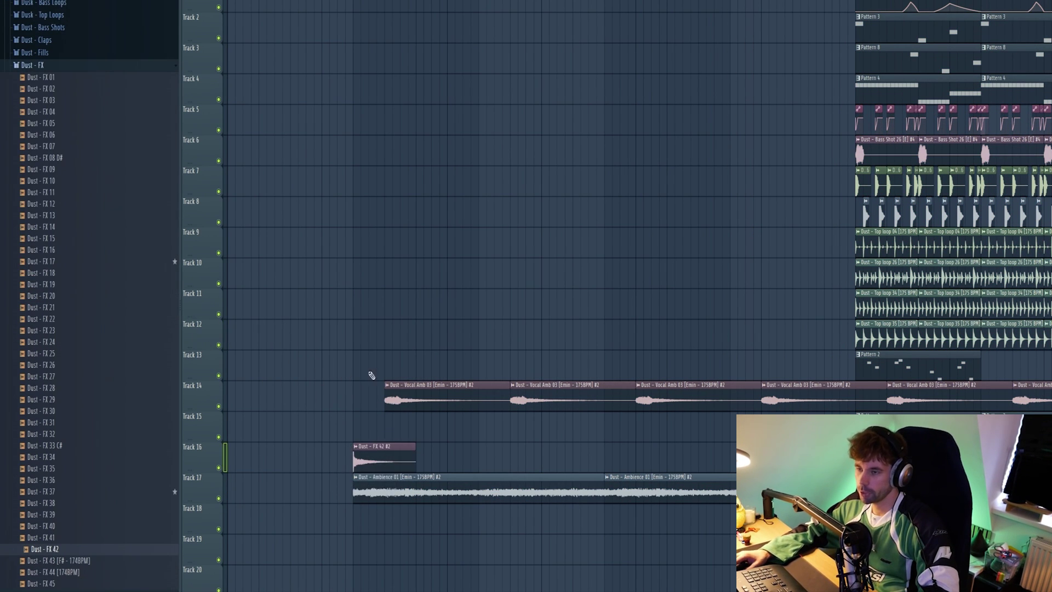
pyautogui.press('space')
# Step: Write a Serum 2 #6 part in the piano roll: E4 for two bars, followed by C4 and D4 for one bar each
pyautogui.press('space')
pyautogui.moveTo(444, 395); pyautogui.dragTo(437, 394)
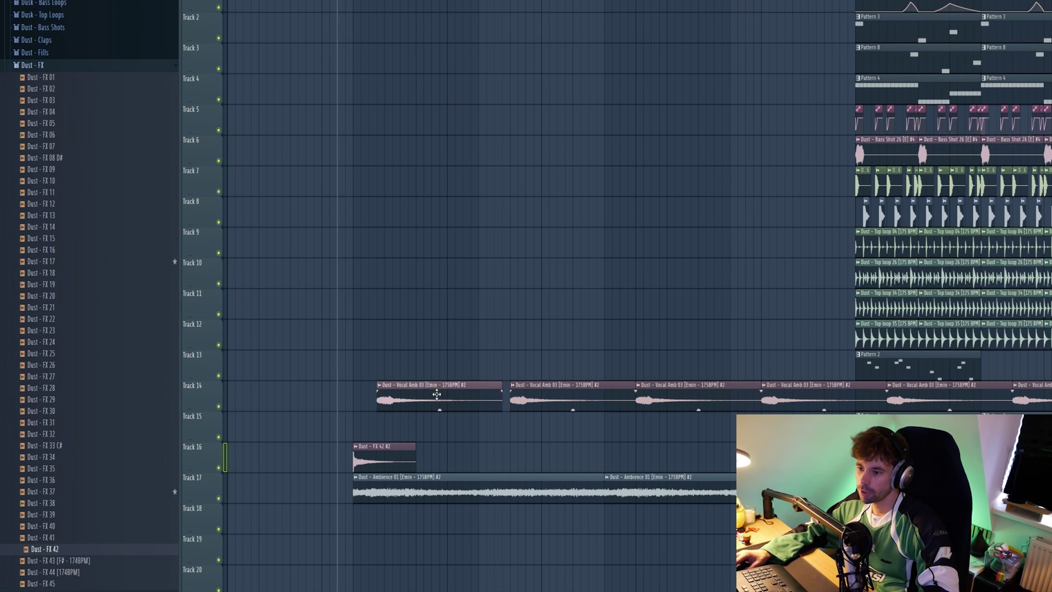
pyautogui.press('space')
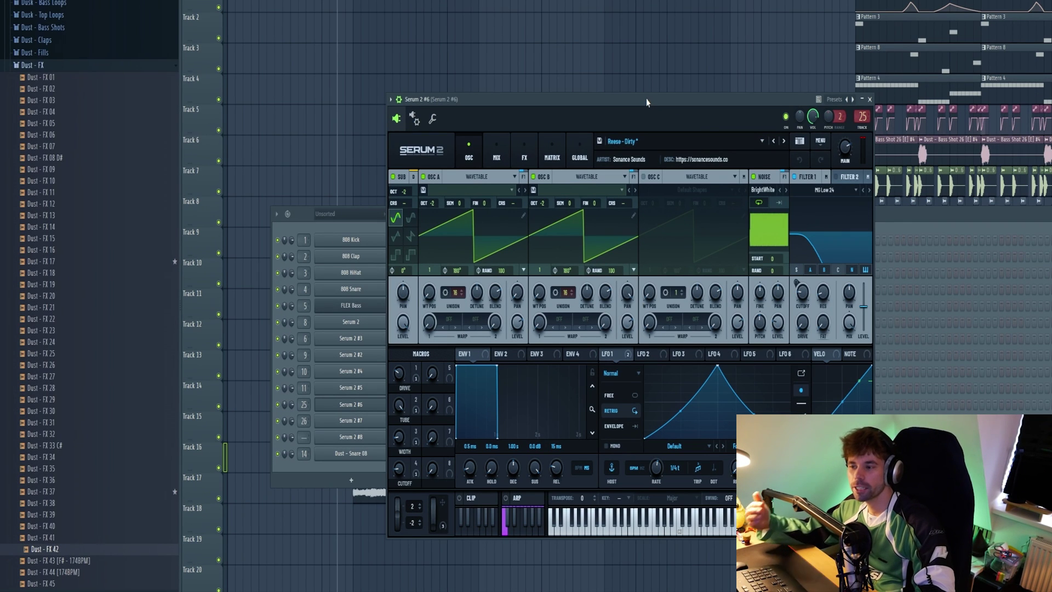
pyautogui.press('space')
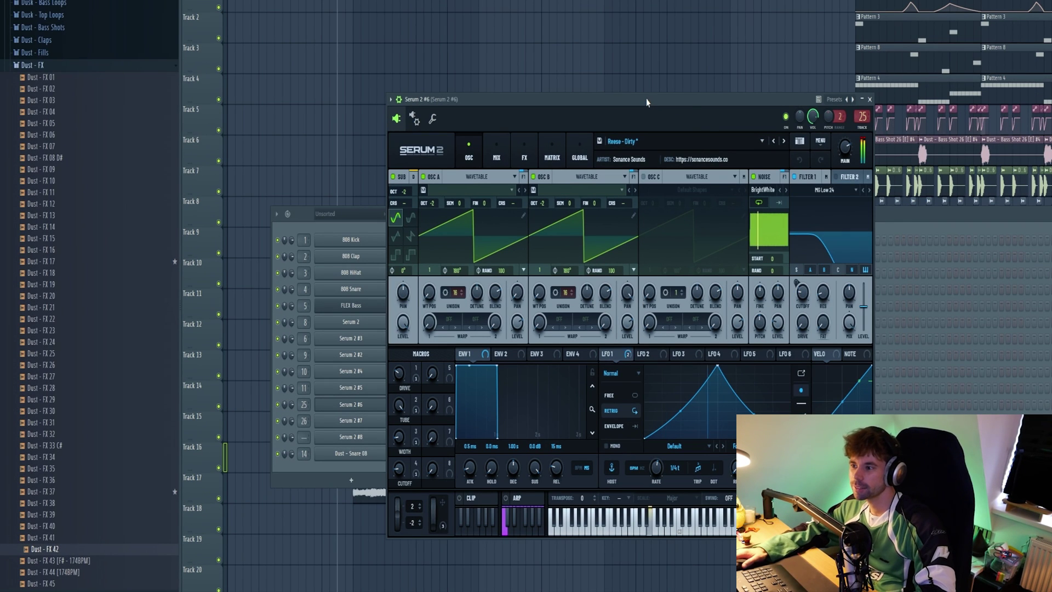
pyautogui.click(377, 225)
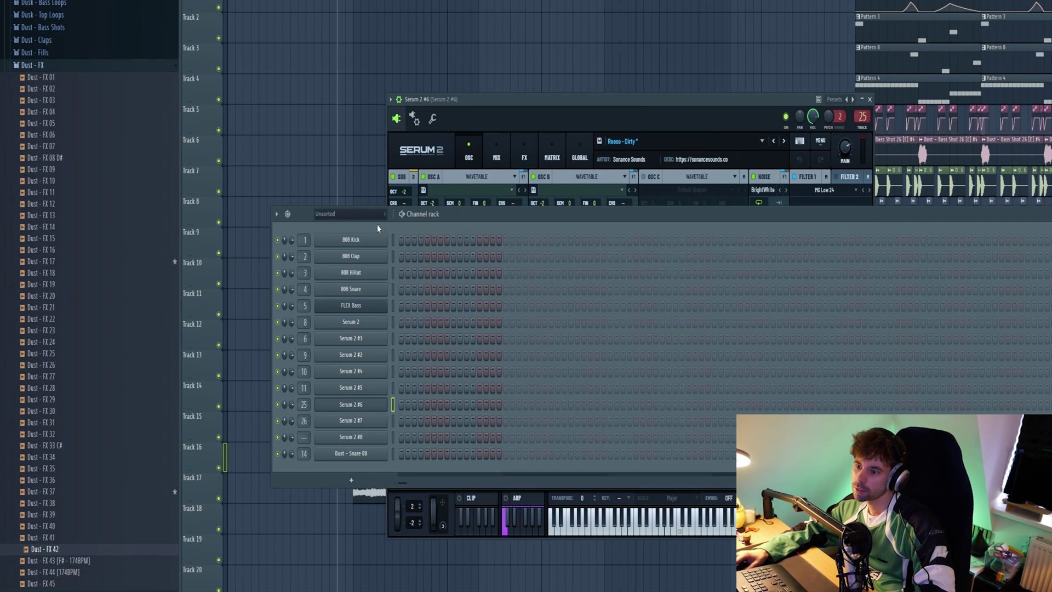
pyautogui.rightClick(377, 402)
pyautogui.click(404, 405)
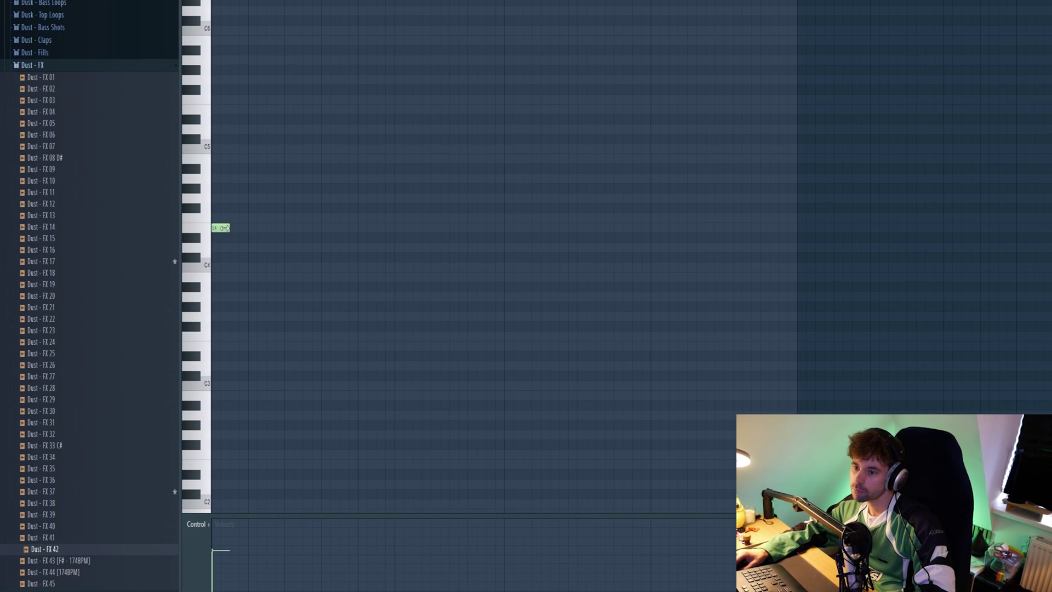
pyautogui.moveTo(504, 257); pyautogui.dragTo(524, 275)
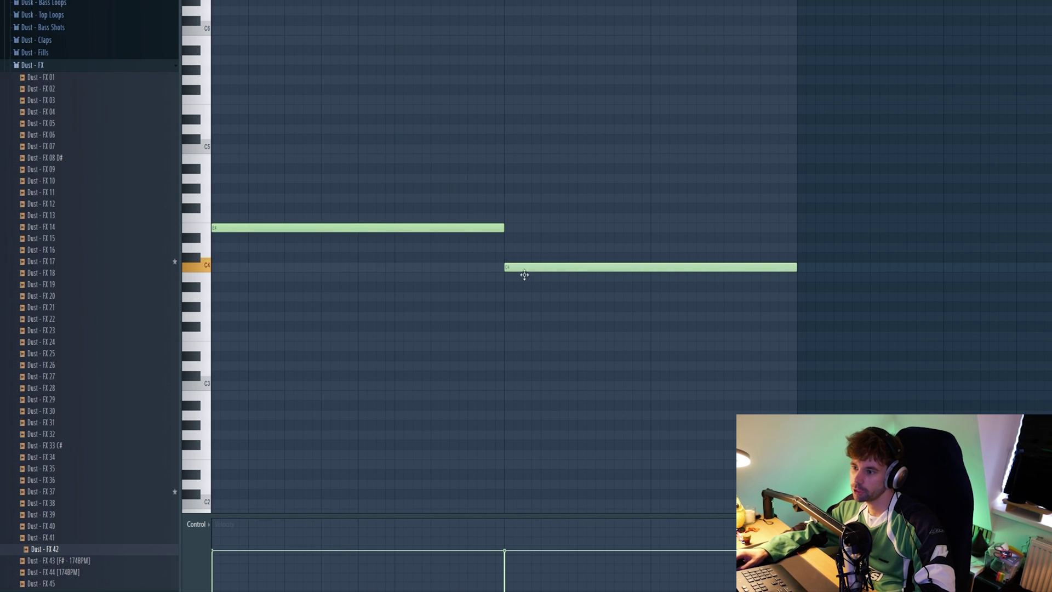
pyautogui.moveTo(645, 329); pyautogui.dragTo(948, 247)
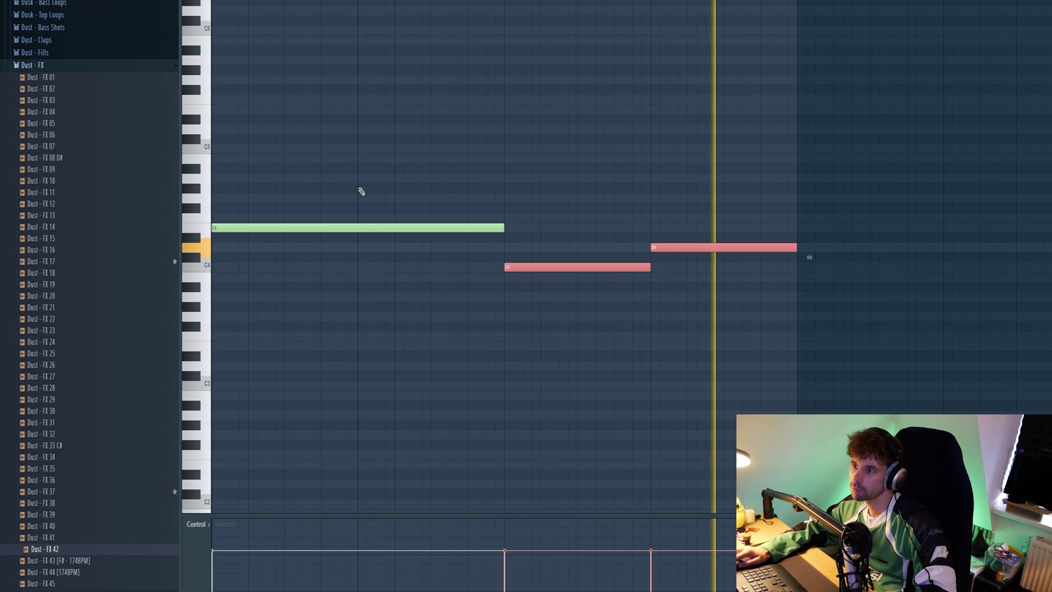
# Step: Raise the last two notes one octave and place two amb #2 pattern clips back to back on Track 4 from the intro start
pyautogui.hotkey('ctrl', 'Up')
pyautogui.hotkey('ctrl', 'd')
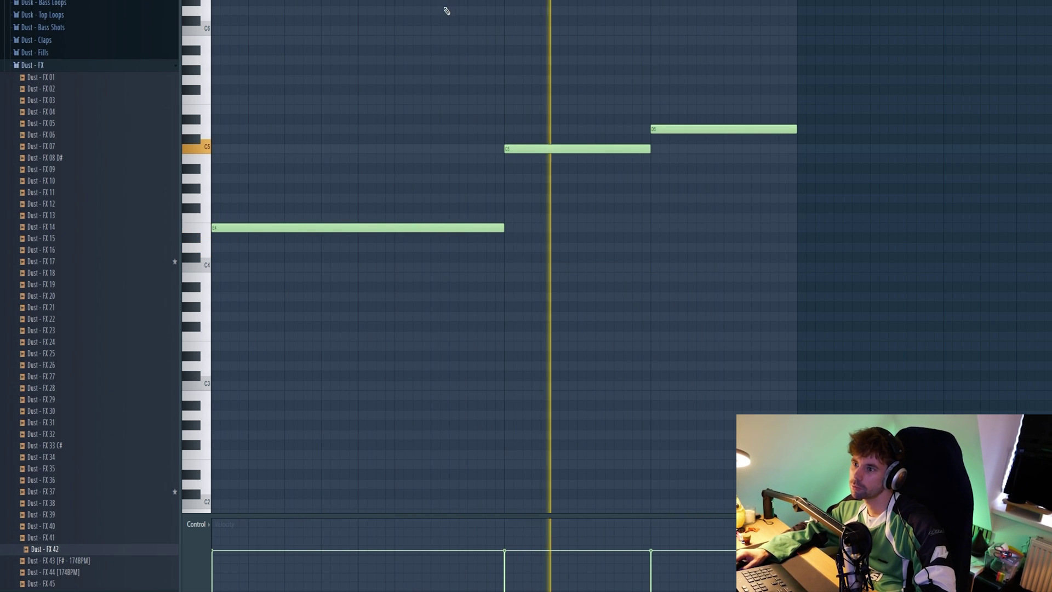
pyautogui.press('F5')
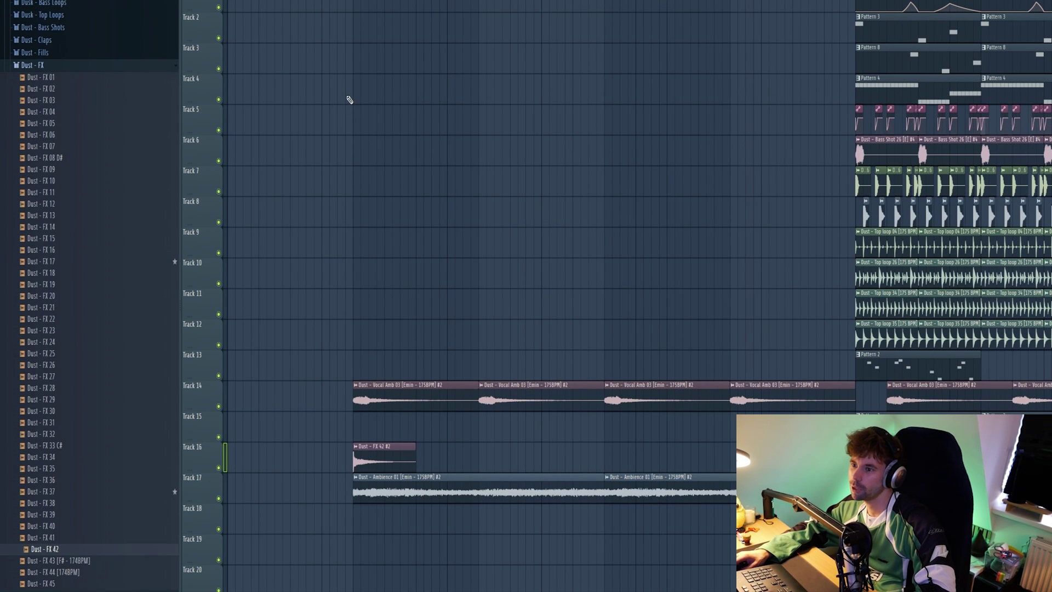
pyautogui.moveTo(388, 88); pyautogui.dragTo(514, 88)
pyautogui.click(337, 1)
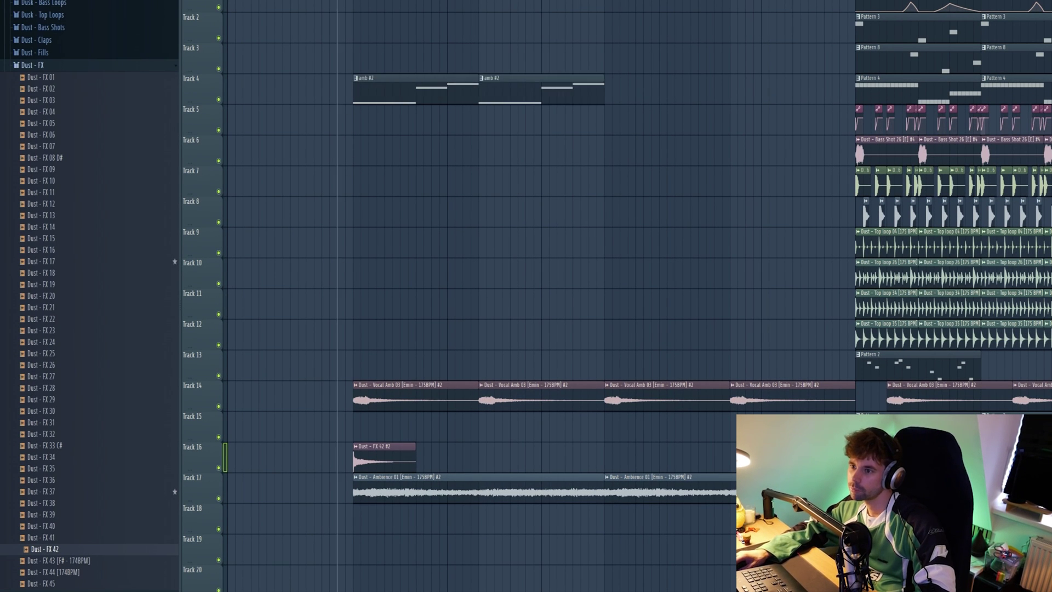
# Step: Play the intro and add a rising Serum 2 Mod Wheel automation clip on Track 2 that spans up to the drop
pyautogui.press('space')
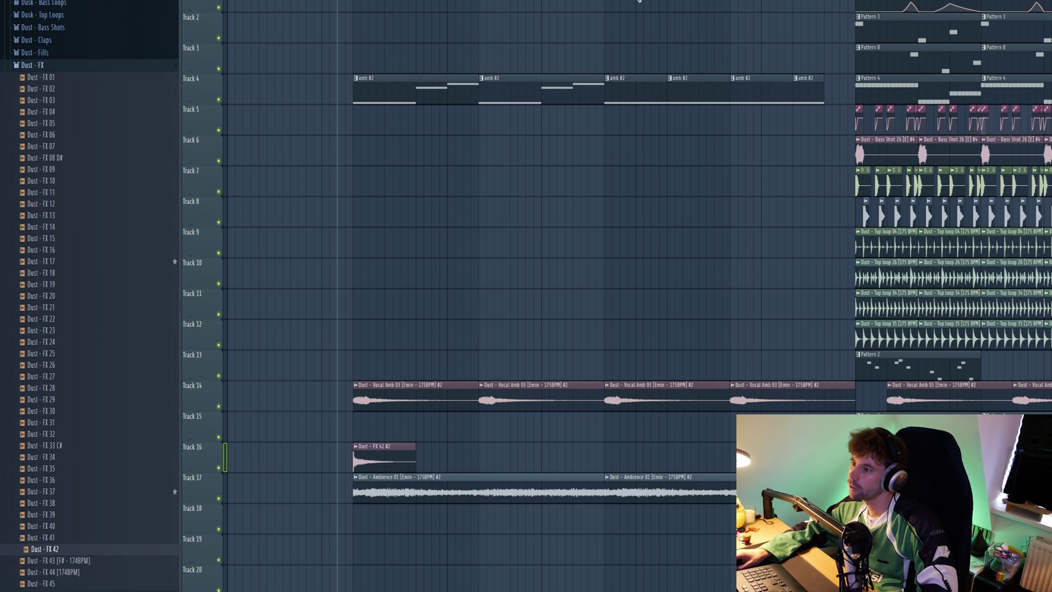
pyautogui.press('space')
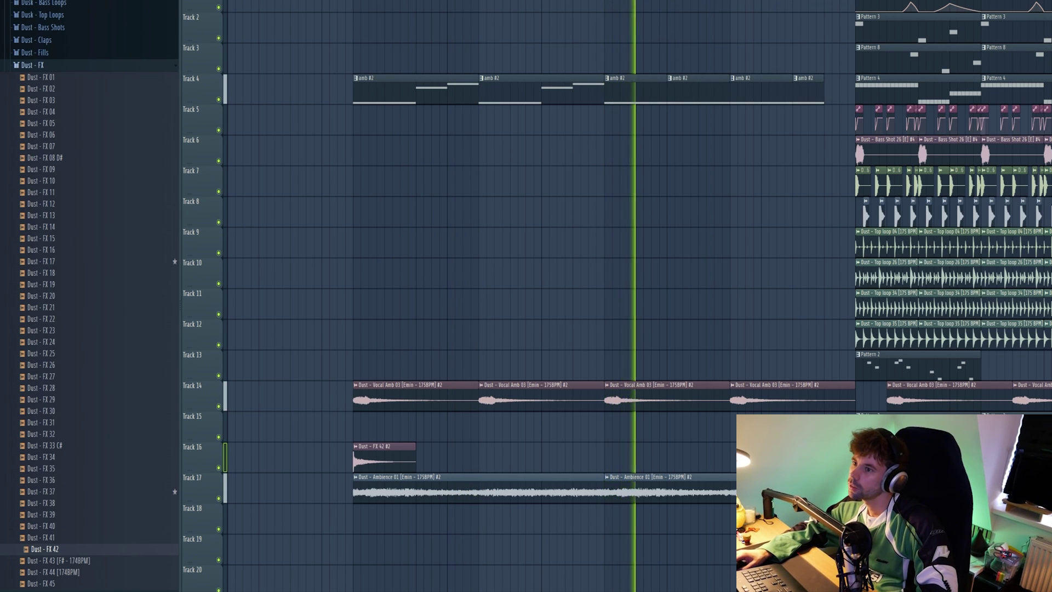
pyautogui.press('F6')
pyautogui.click(351, 404)
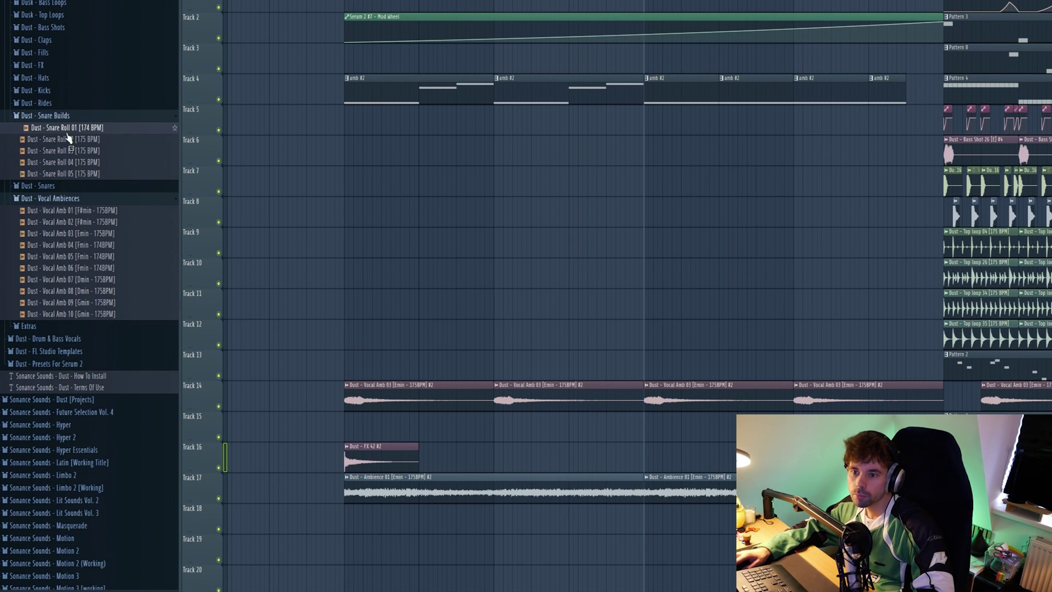
# Step: Place Dust - Snare Roll 02 on Track 13 four bars before the drop and repeat Kick 16 on every beat on Track 7 from mid-intro
pyautogui.moveTo(67, 138); pyautogui.dragTo(796, 361)
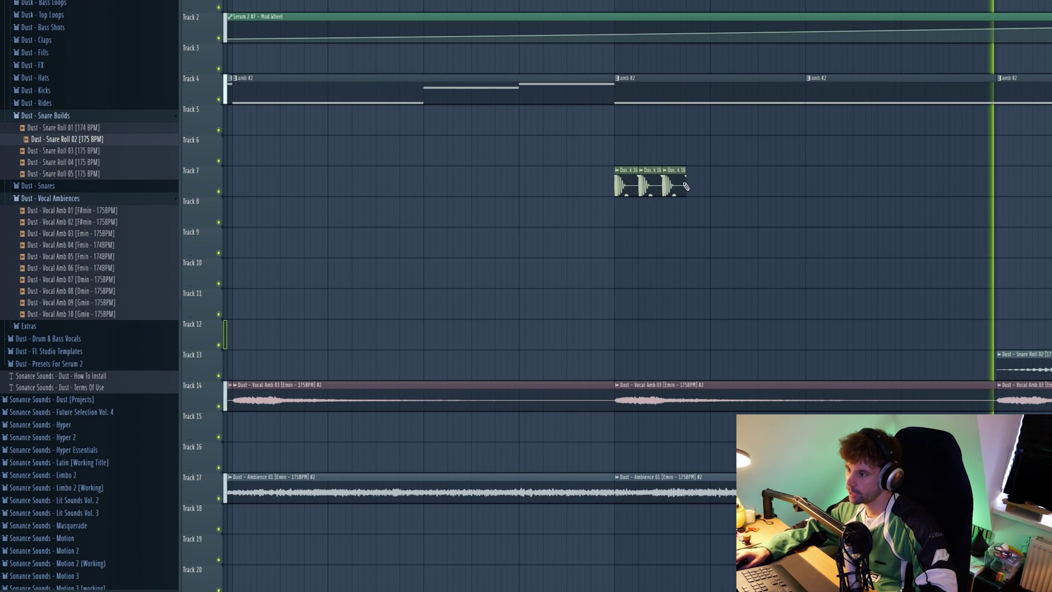
pyautogui.click(688, 185)
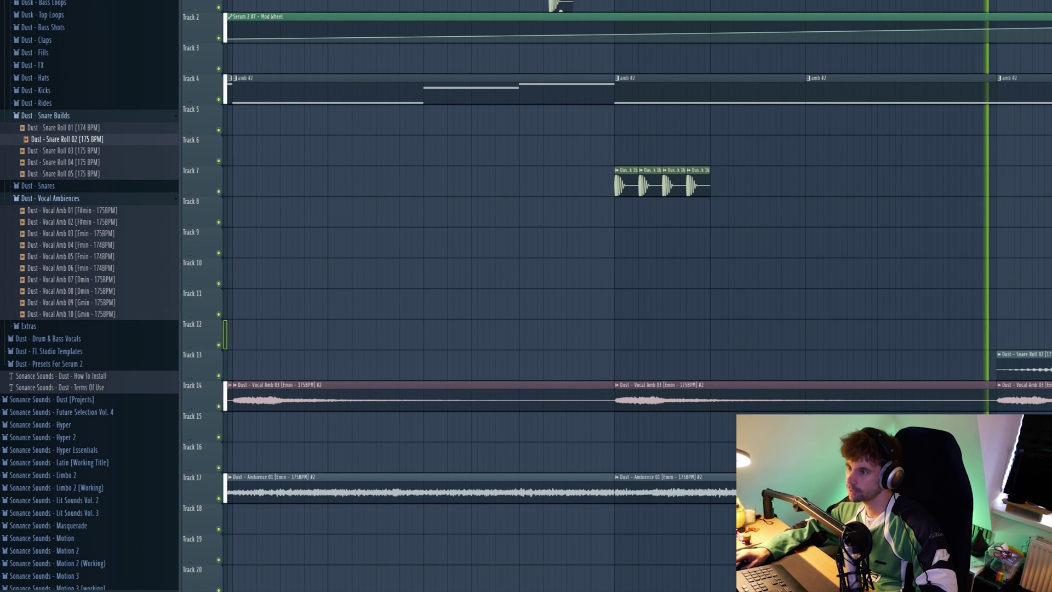
pyautogui.rightClick(570, 1)
pyautogui.click(499, 2)
pyautogui.press('space')
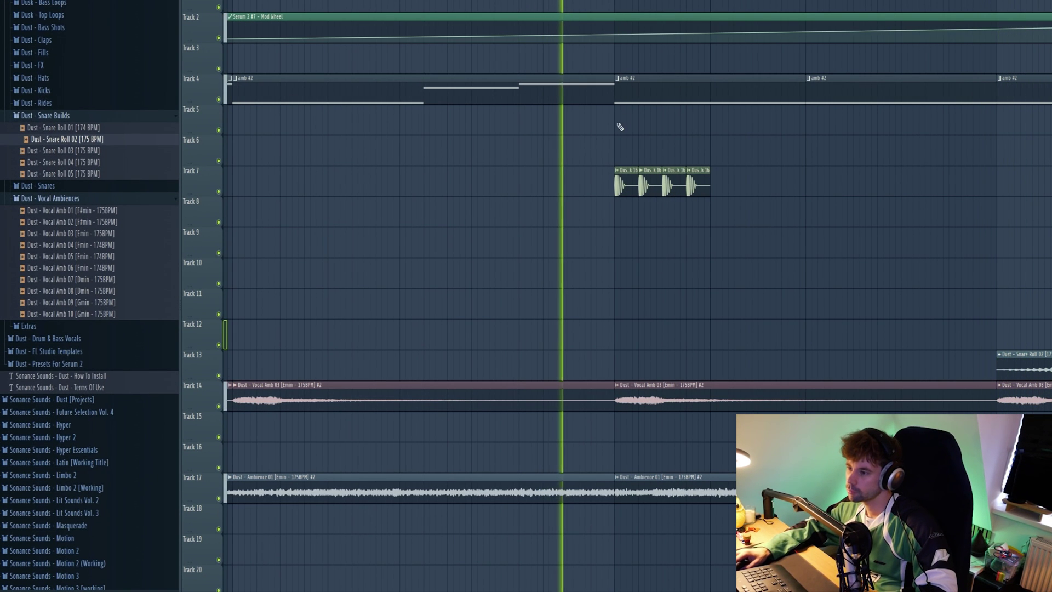
pyautogui.moveTo(530, 137); pyautogui.dragTo(783, 197)
pyautogui.moveTo(650, 186); pyautogui.dragTo(750, 185)
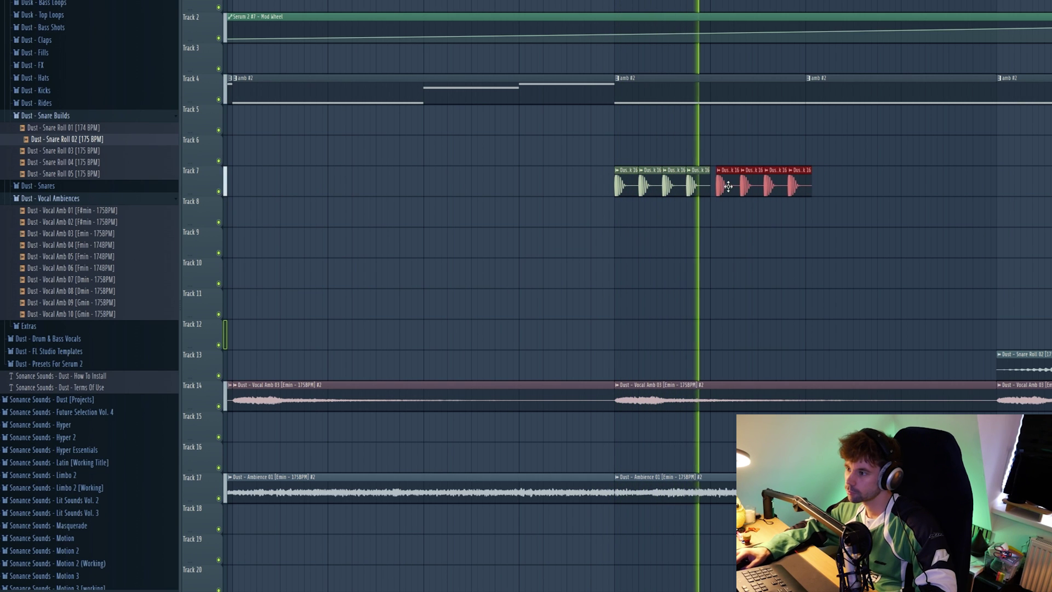
pyautogui.moveTo(611, 137); pyautogui.dragTo(829, 228)
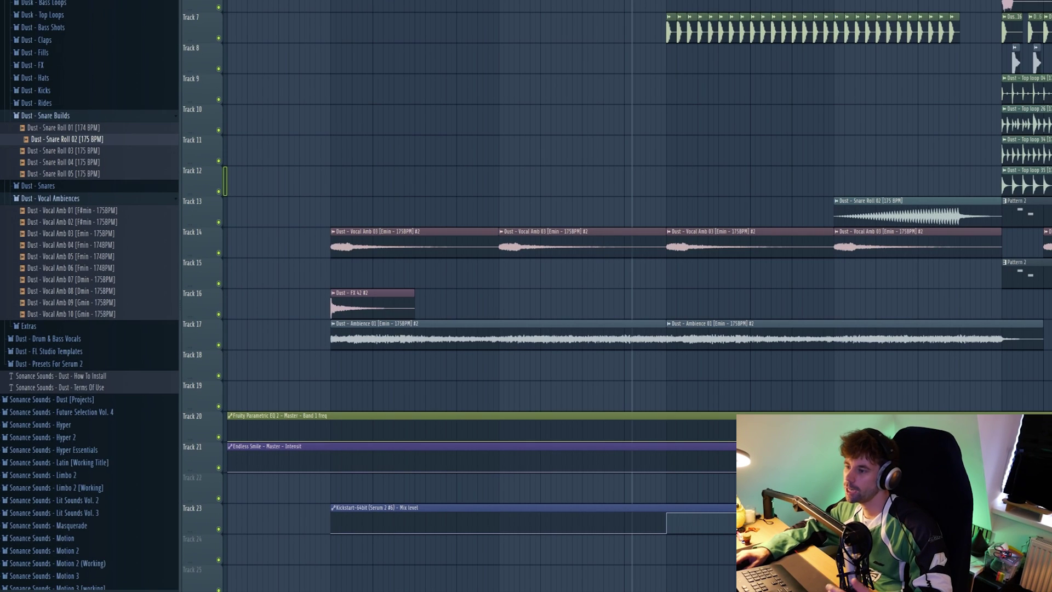
# Step: Play the second half of the intro with the mixer and the Kickstart effect on the Serum 2 #6 insert open
pyautogui.press('F9')
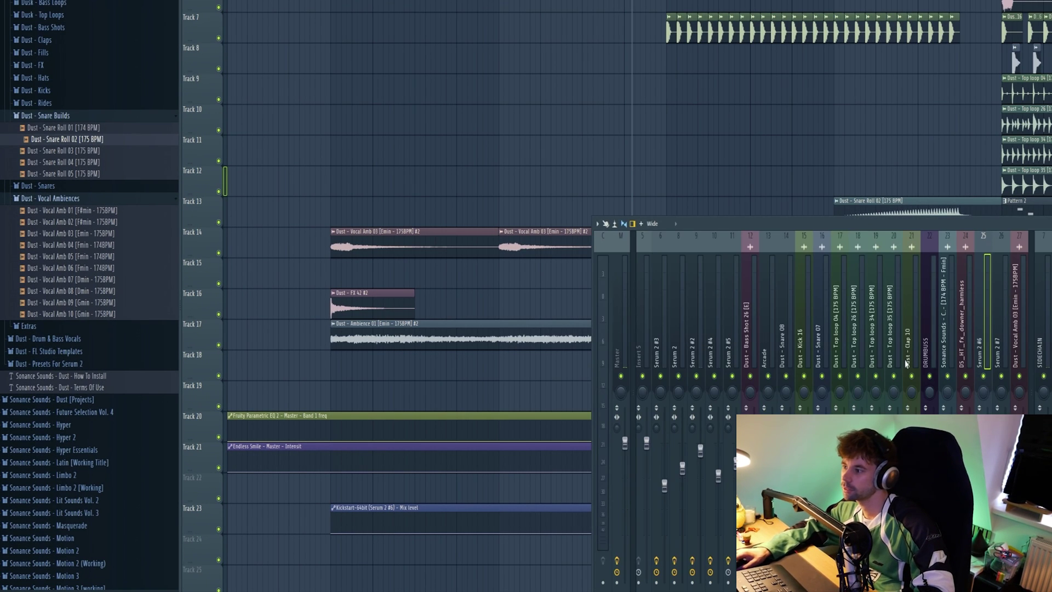
pyautogui.press('space')
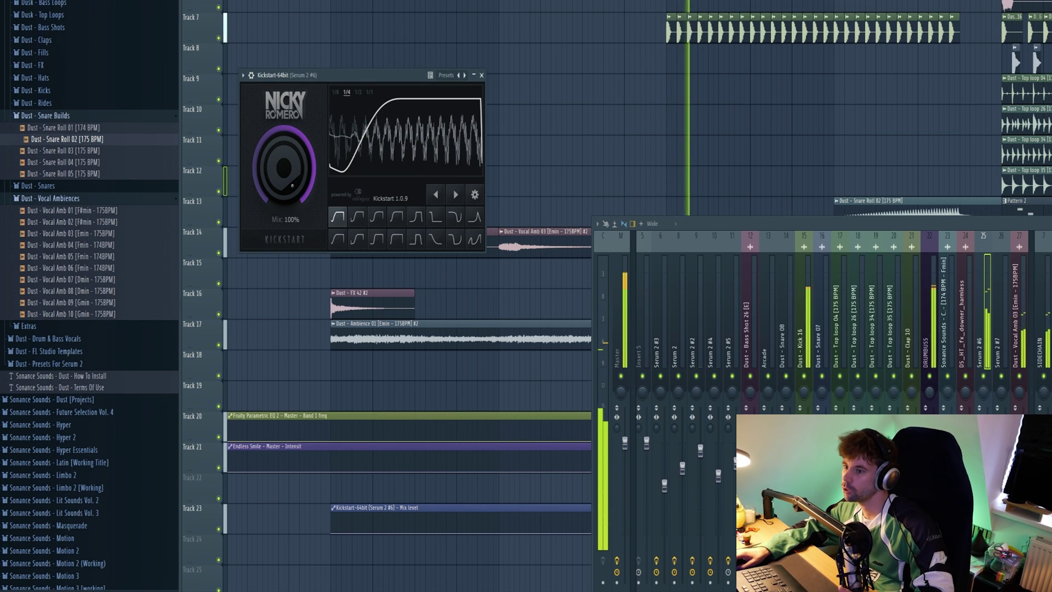
pyautogui.click(621, 310)
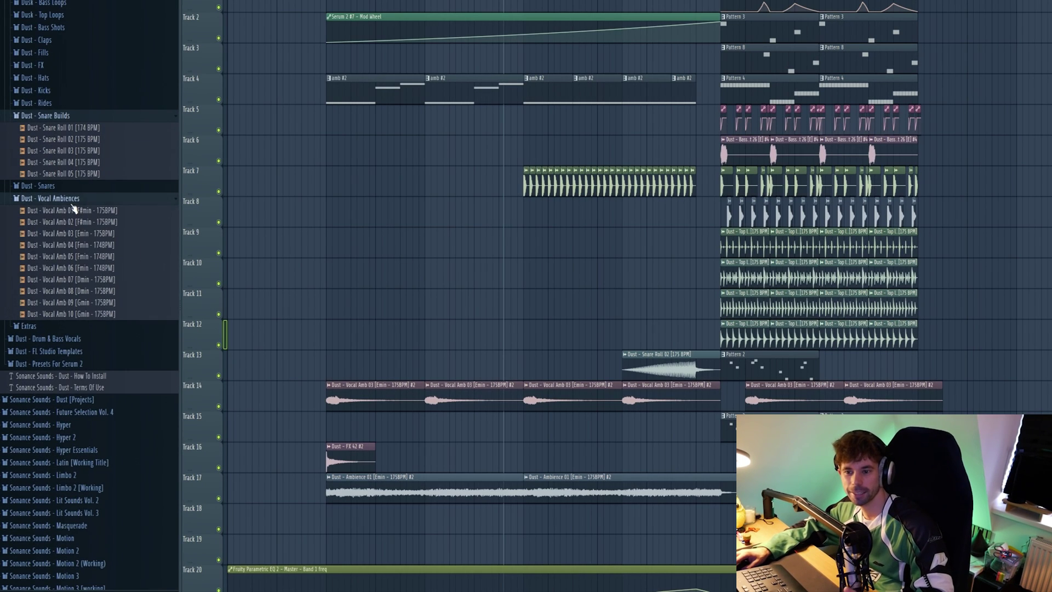
# Step: Place the Sonance Sounds - Chevy vocal stem on Track 11 at the intro start, slice it, and play it with the intro
pyautogui.click(72, 204)
pyautogui.click(55, 224)
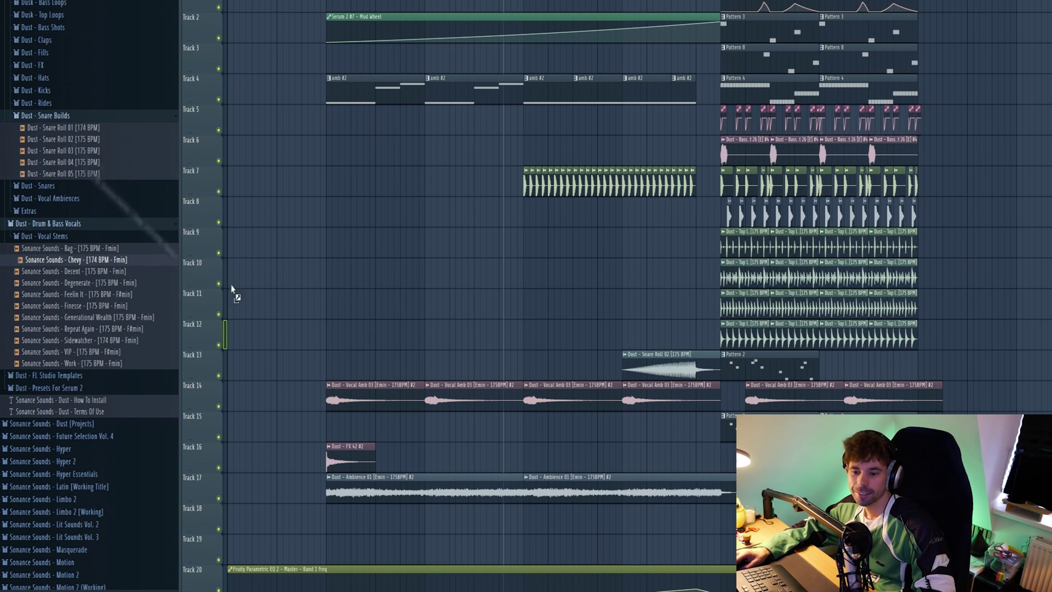
pyautogui.moveTo(232, 285); pyautogui.dragTo(357, 316)
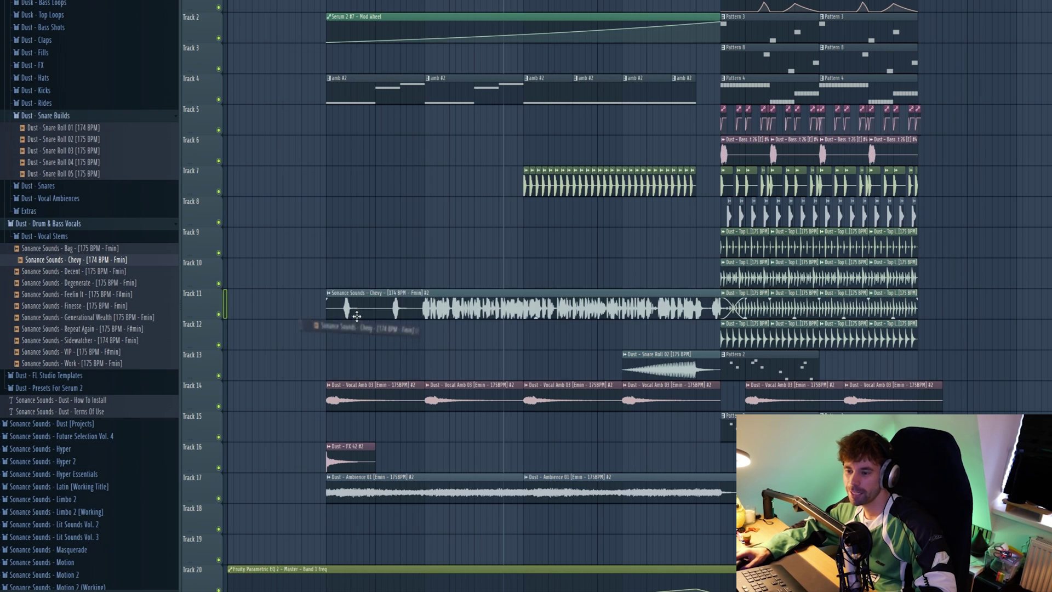
pyautogui.scroll(3, 329, 299)
pyautogui.press('space')
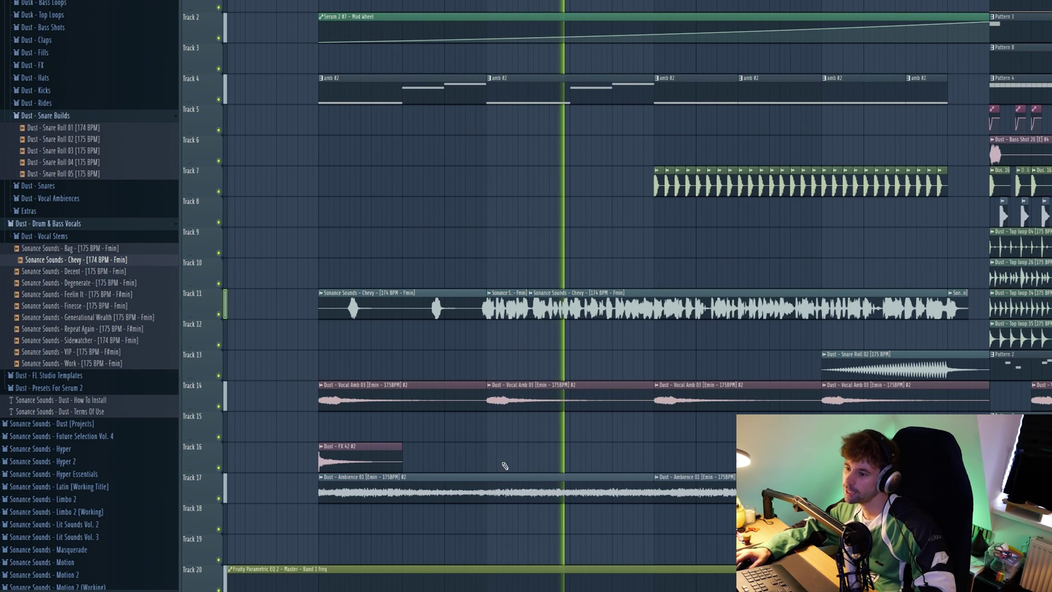
pyautogui.doubleClick(497, 493)
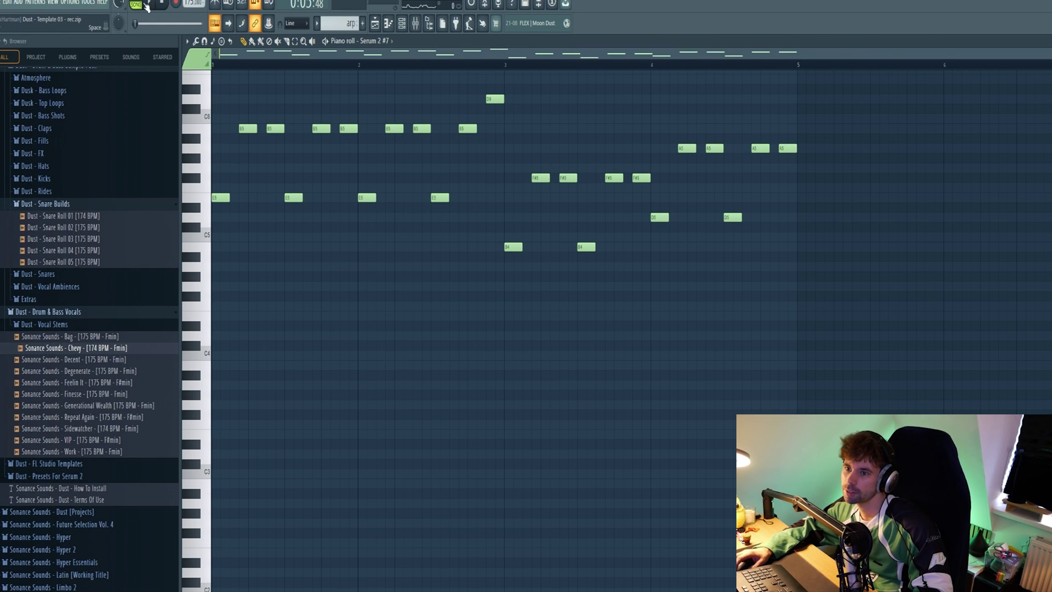
# Step: Raise the arp pattern's low and repeated high notes in bar 3 to C5 and G5, and turn up Serum 2 #7's mod wheel during playback
pyautogui.click(147, 6)
pyautogui.scroll(4, 350, 350)
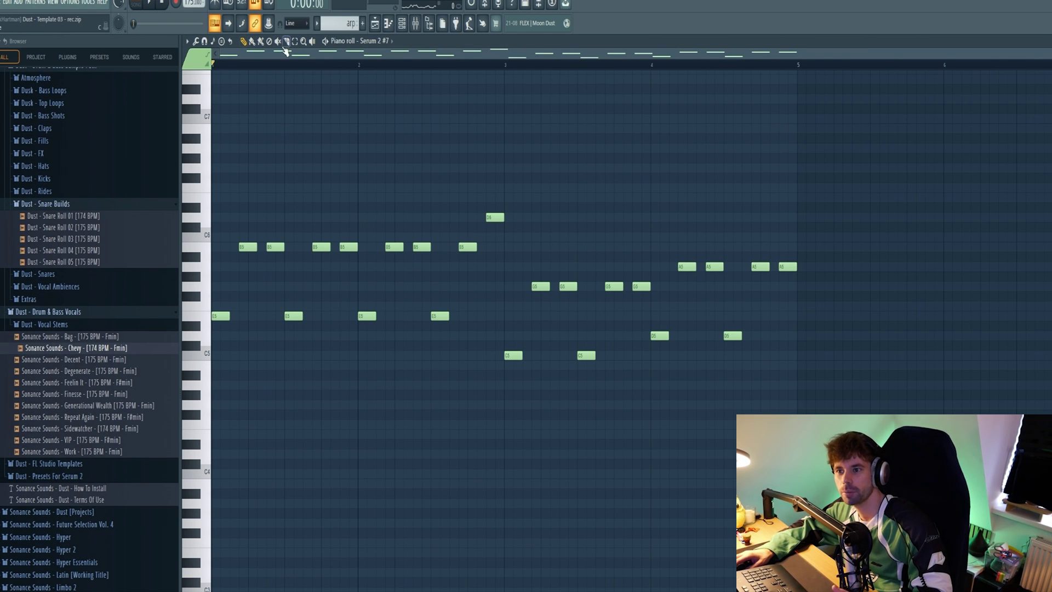
pyautogui.press('space')
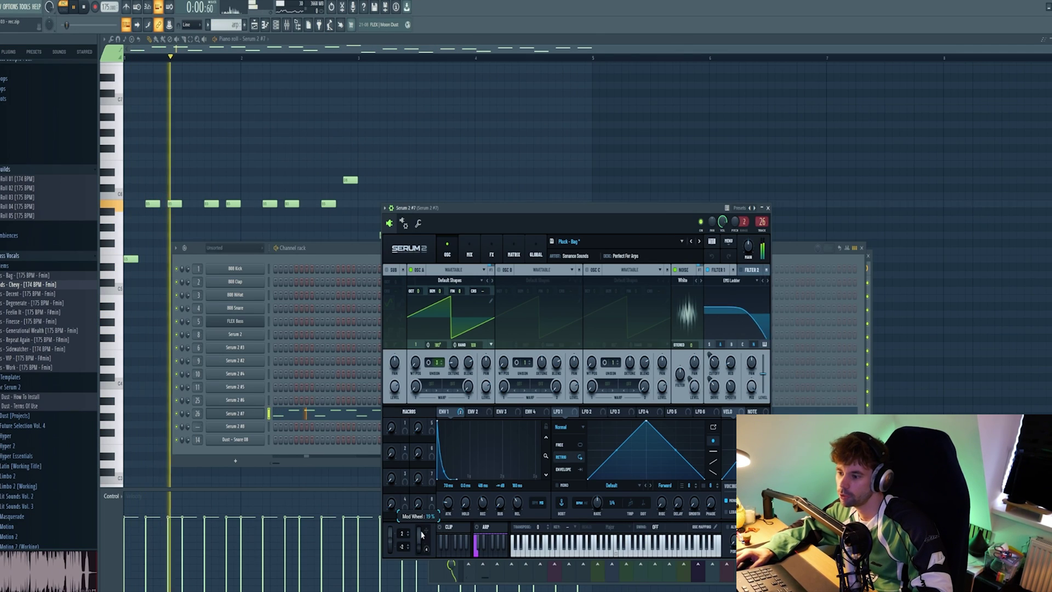
pyautogui.moveTo(422, 535); pyautogui.dragTo(427, 505)
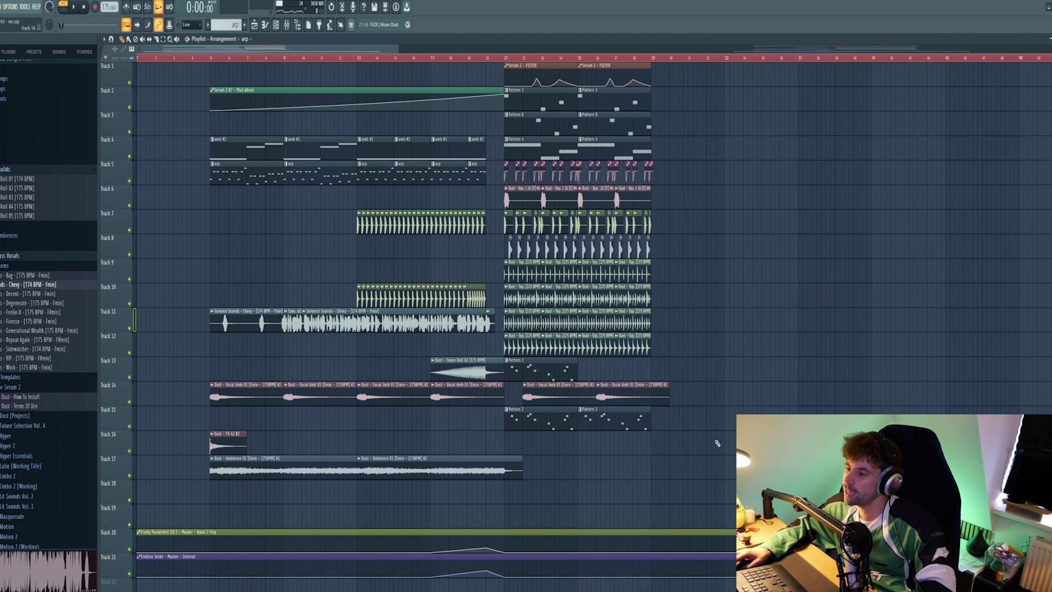
# Step: Duplicate the eight bars of drop clips directly after themselves, extending the drop from bar 29 to bar 37
pyautogui.moveTo(716, 453); pyautogui.dragTo(507, 63)
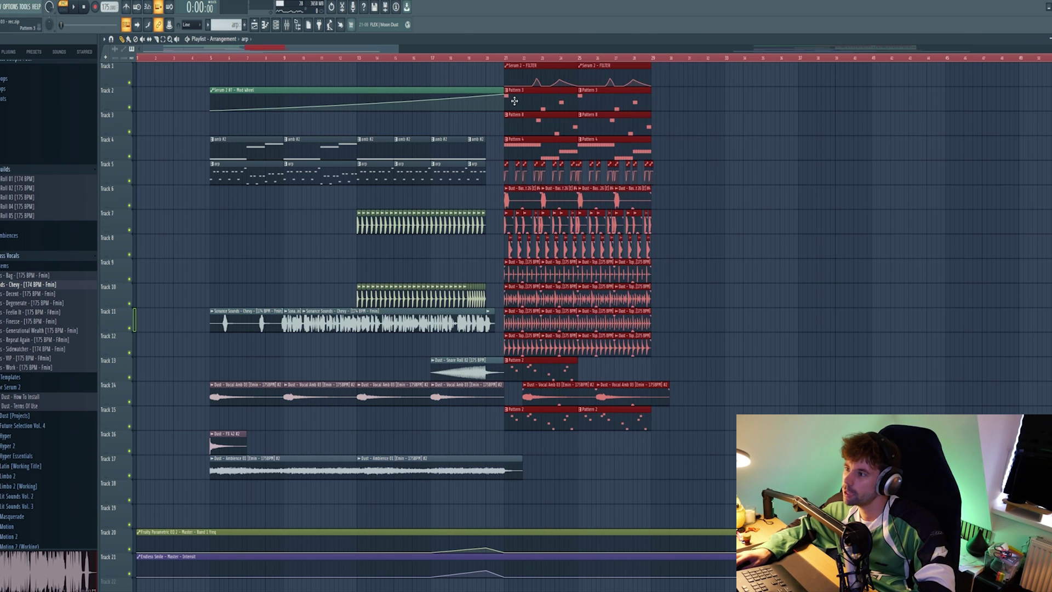
pyautogui.hotkey('ctrl', 'b')
pyautogui.click(396, 320)
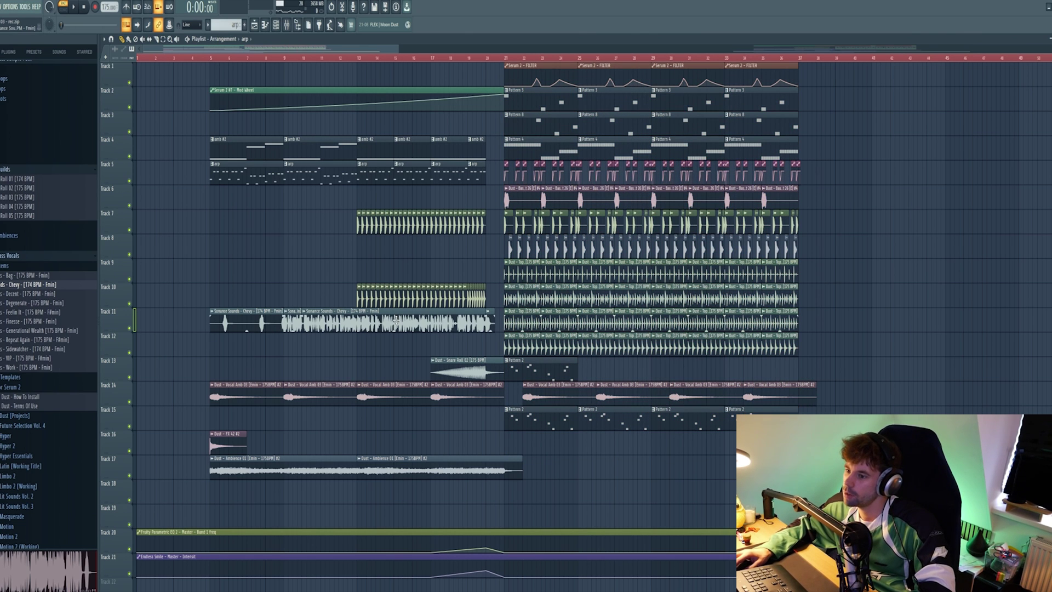